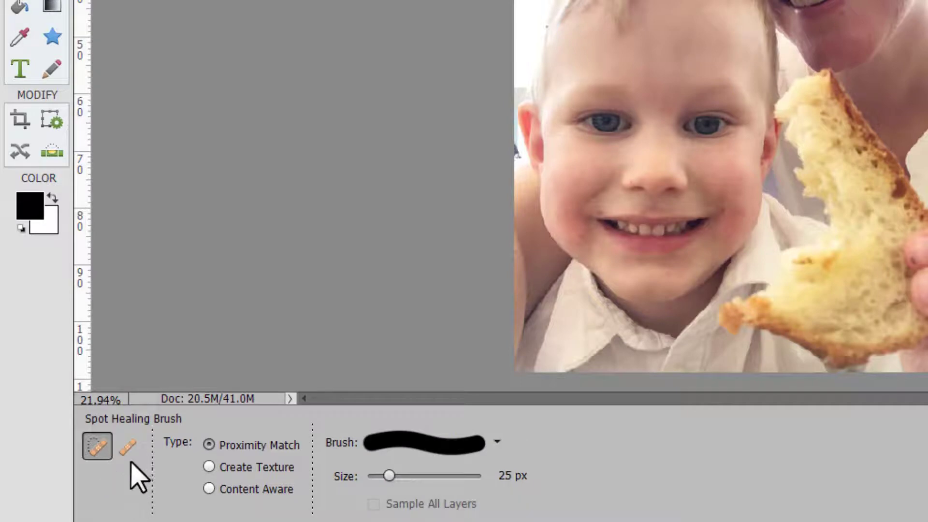
# - Heal the small spots around the boy's mouth, chin and cheeks with the Spot Healing Brush
pyautogui.click(128, 446)
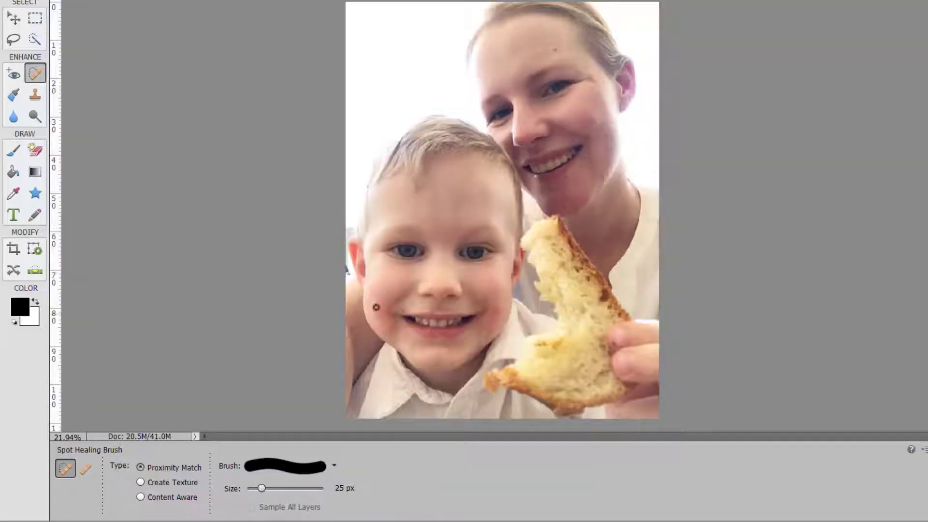
pyautogui.hotkey('ctrl', '=')
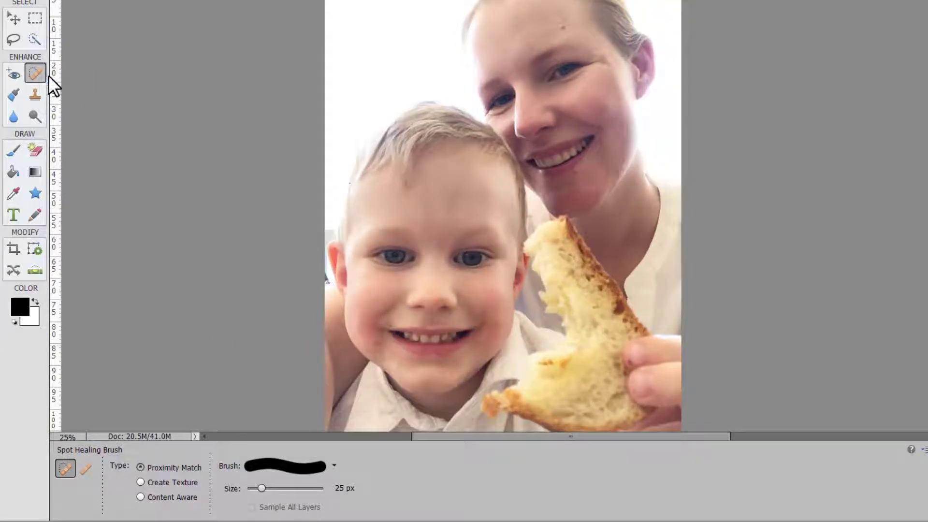
pyautogui.click(13, 20)
pyautogui.hotkey('ctrl', '=')
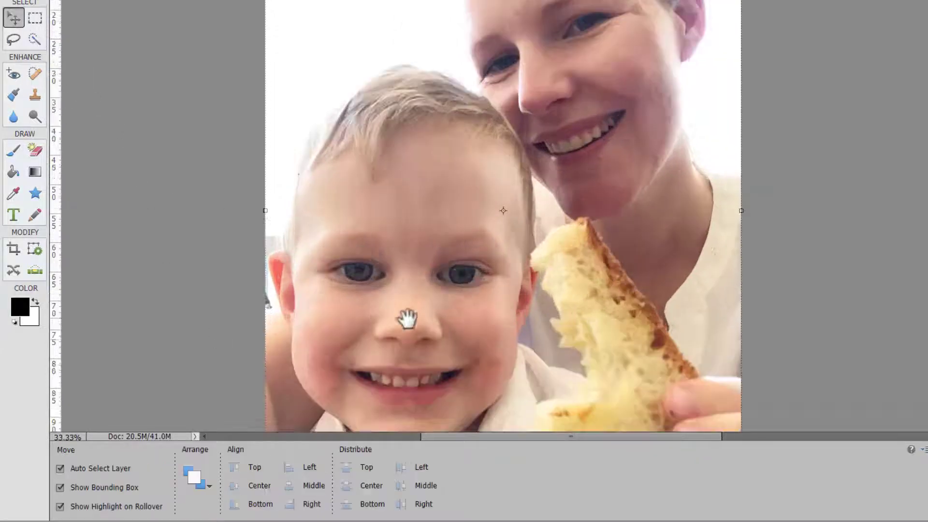
pyautogui.moveTo(407, 319); pyautogui.dragTo(439, 294)
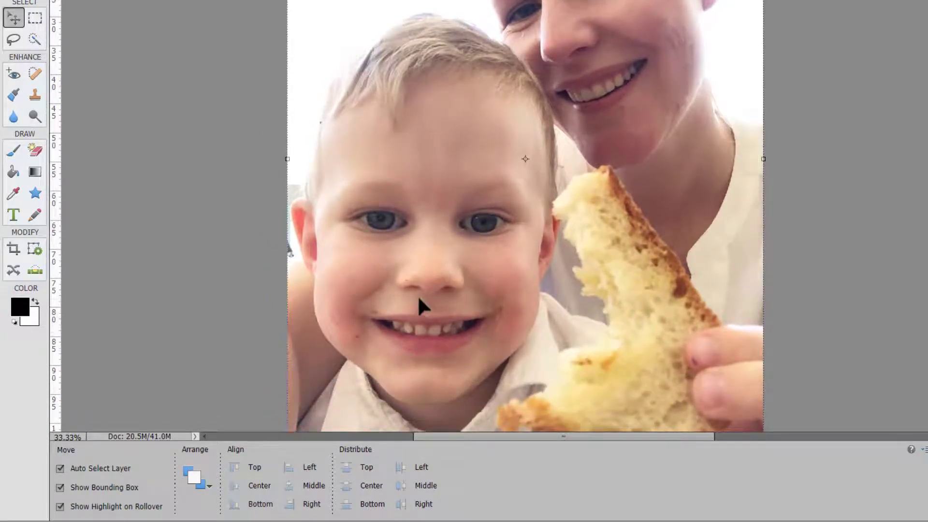
pyautogui.press('j')
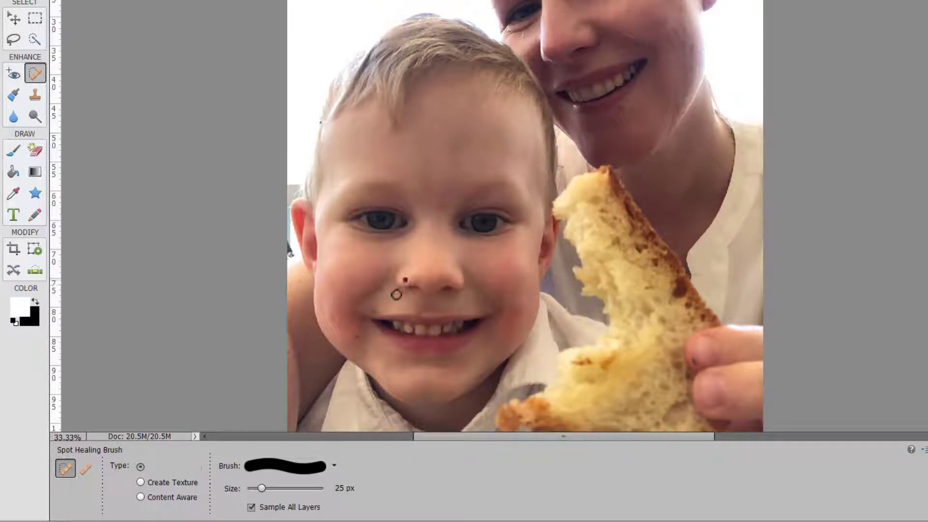
pyautogui.click(379, 290)
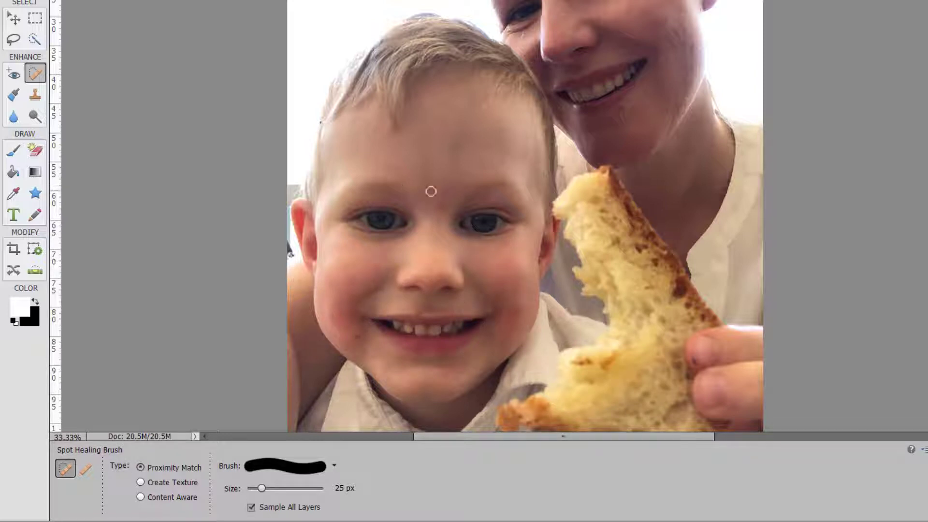
pyautogui.click(404, 365)
pyautogui.click(358, 336)
pyautogui.click(300, 280)
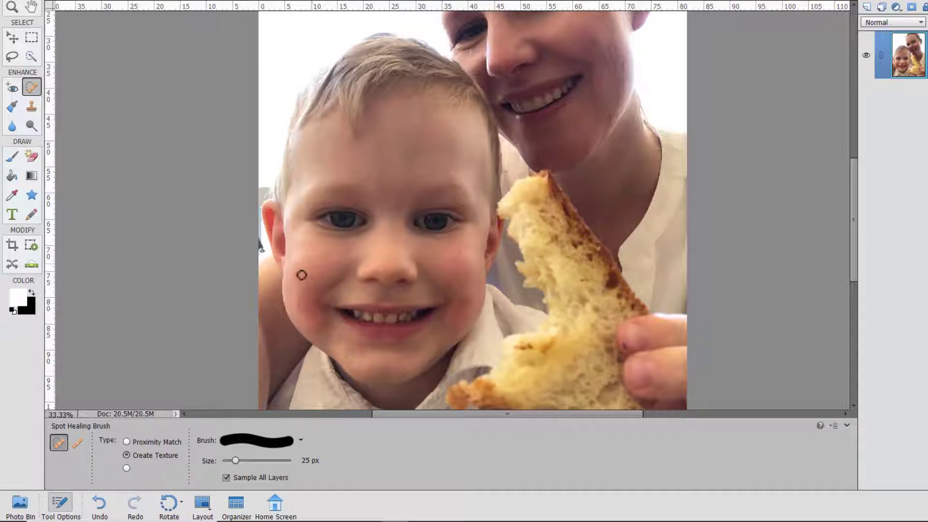
pyautogui.click(308, 262)
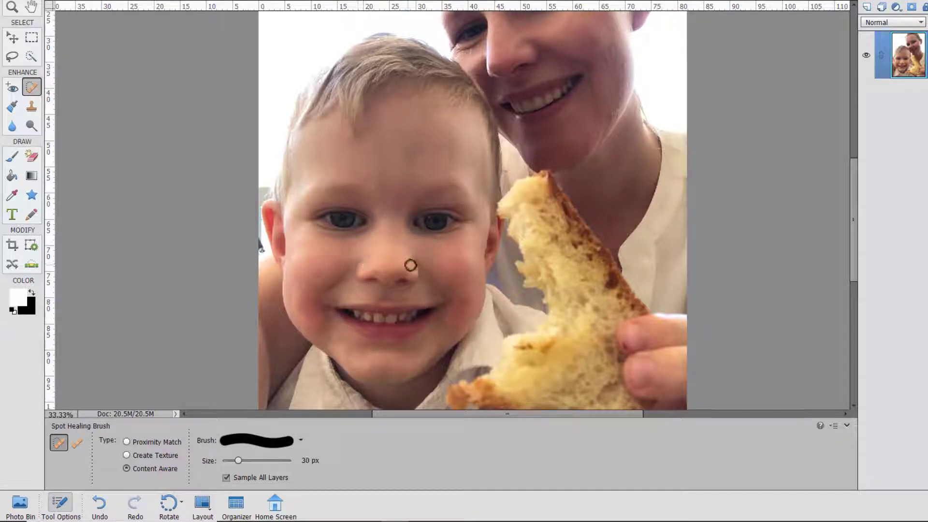
# - Enlarge the Spot Healing Brush to more than 100 px and shrink it back to a small tip
pyautogui.press(']')
pyautogui.press(']')
pyautogui.press(']')
pyautogui.press(']')
pyautogui.press(']')
pyautogui.press(']')
pyautogui.press(']')
pyautogui.press(']')
pyautogui.press(']')
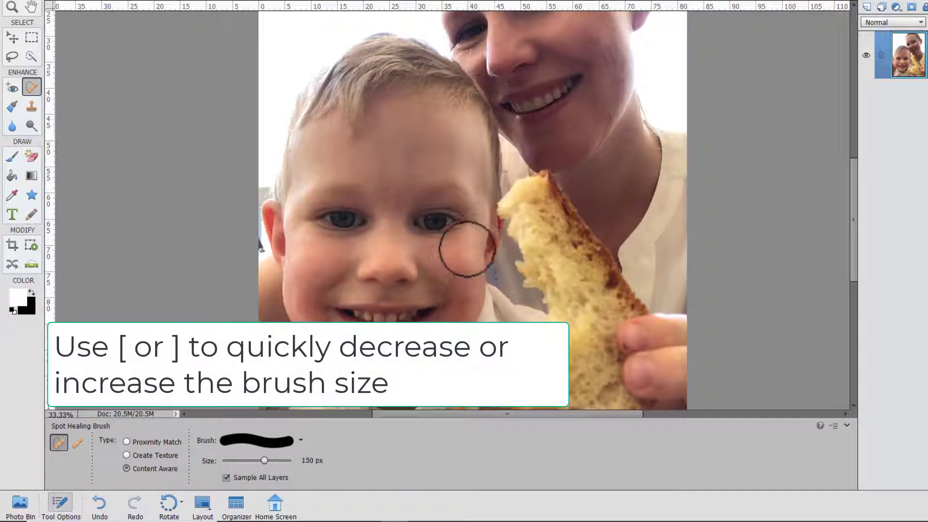
pyautogui.press('[')
pyautogui.press('[')
pyautogui.press('[')
pyautogui.press('[')
pyautogui.press('[')
pyautogui.press('[')
pyautogui.press('[')
pyautogui.press('[')
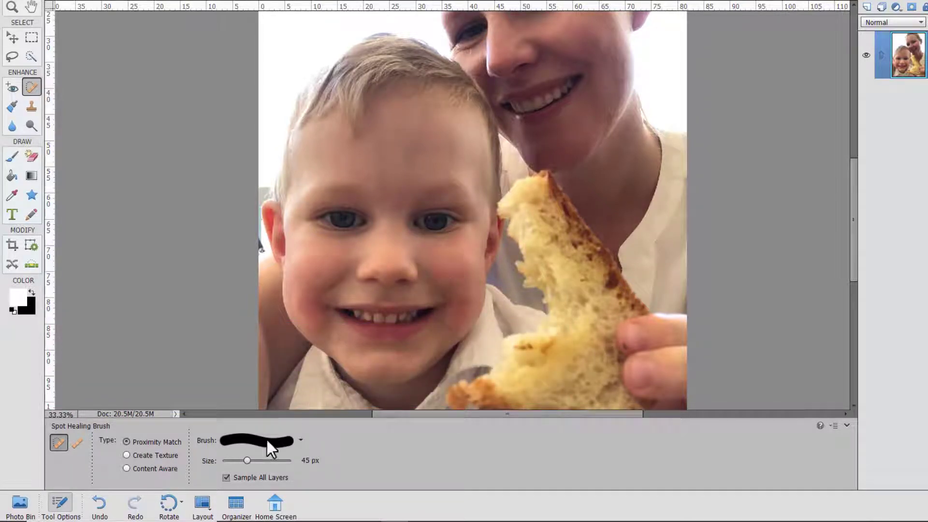
# - Set the healing brush size to 49 px and add a new empty layer above the photo layer
pyautogui.moveTo(249, 460)
pyautogui.mouseDown()
pyautogui.moveTo(269, 459)
pyautogui.moveTo(239, 460)
pyautogui.moveTo(249, 460)
pyautogui.mouseUp()
pyautogui.click(865, 7)
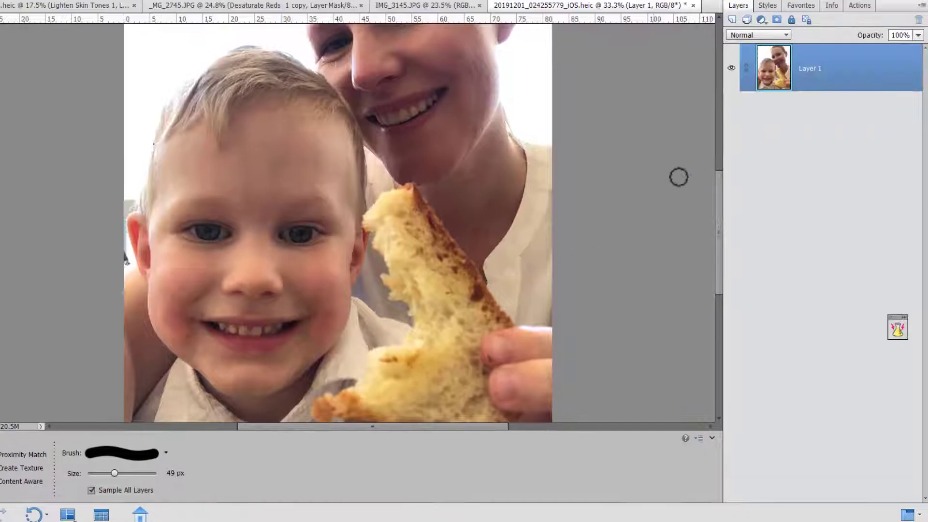
pyautogui.click(731, 19)
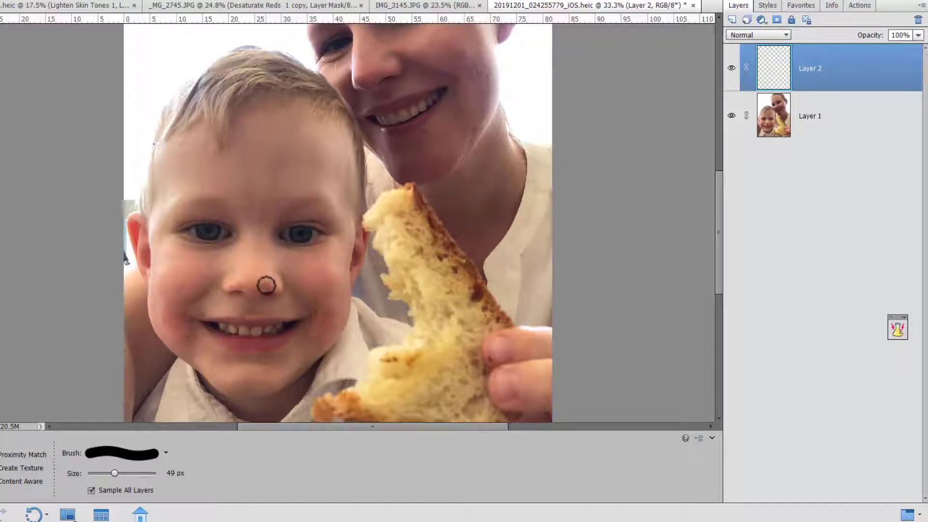
# - Heal the spots on the boy's nose, cheeks, mouth area, under-eye skin and forehead on the empty layer, sampling all layers
pyautogui.click(230, 285)
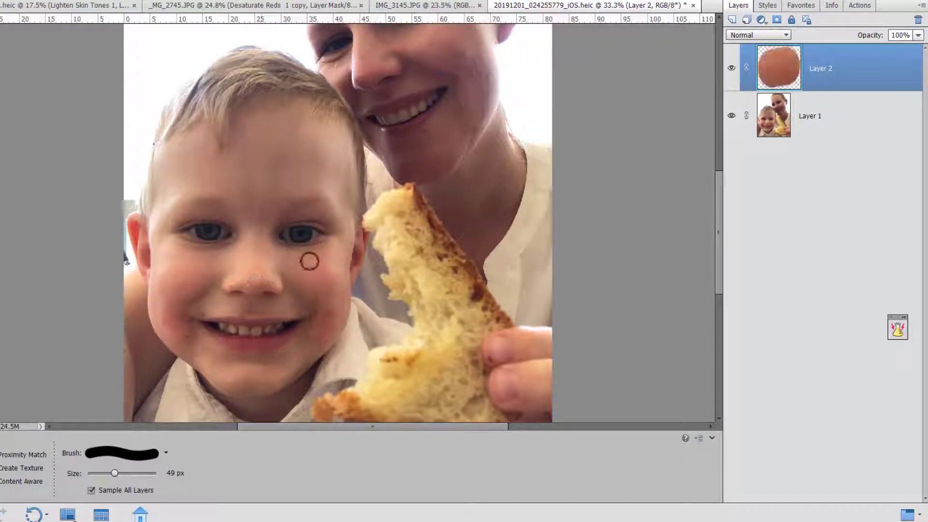
pyautogui.click(299, 261)
pyautogui.moveTo(315, 306); pyautogui.dragTo(319, 317)
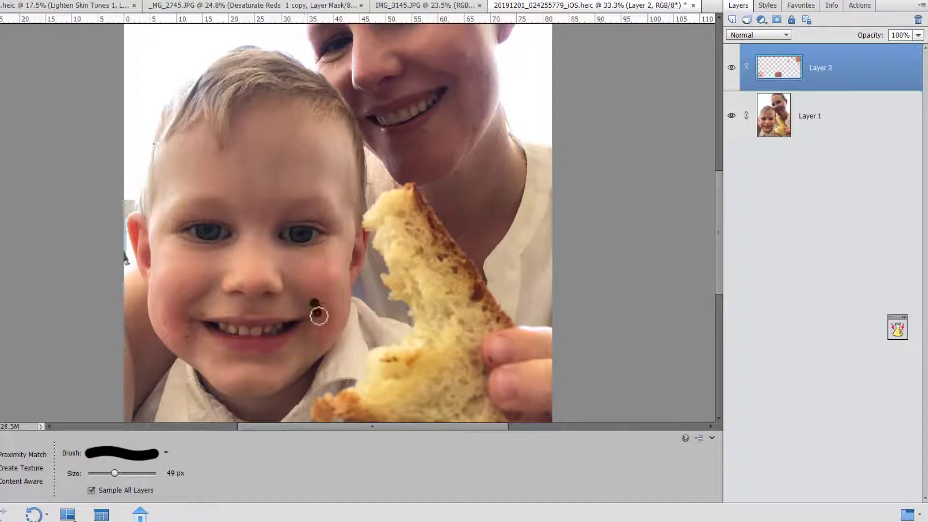
pyautogui.click(194, 332)
pyautogui.click(244, 314)
pyautogui.click(264, 314)
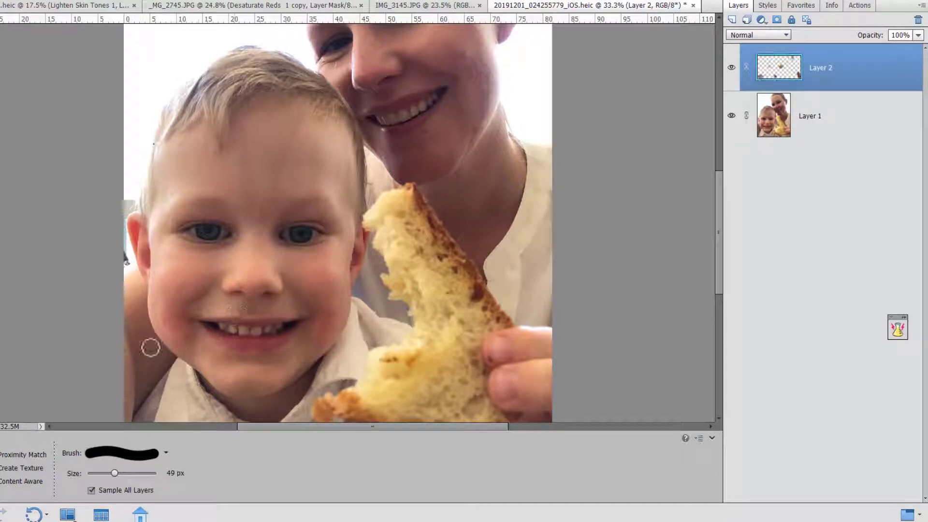
pyautogui.click(185, 335)
pyautogui.click(181, 248)
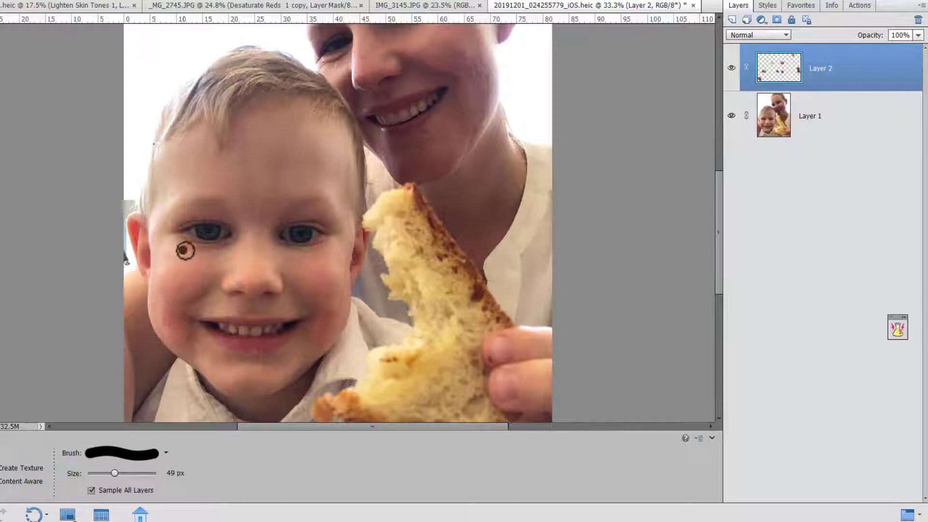
pyautogui.click(242, 201)
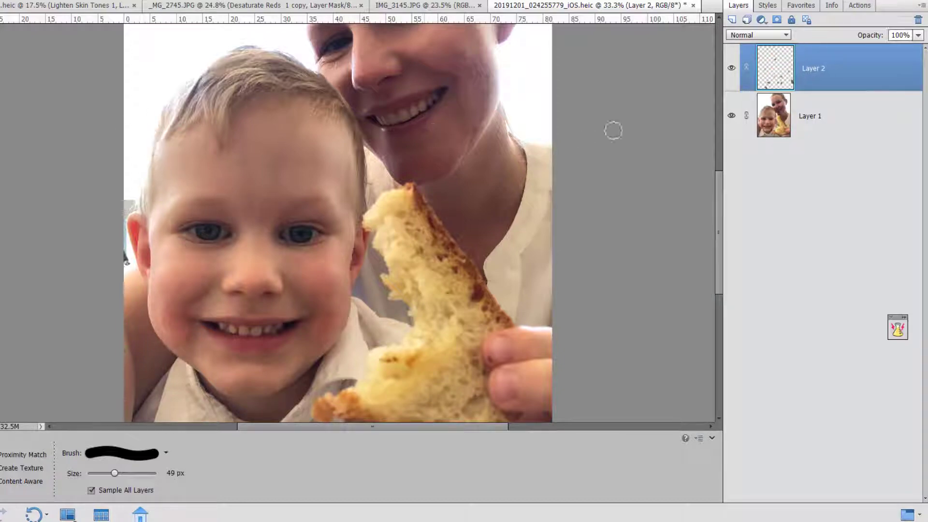
# - Toggle the retouching layer's visibility to compare before and after, and heal more spots near the boy's chin
pyautogui.click(731, 68)
pyautogui.click(731, 68)
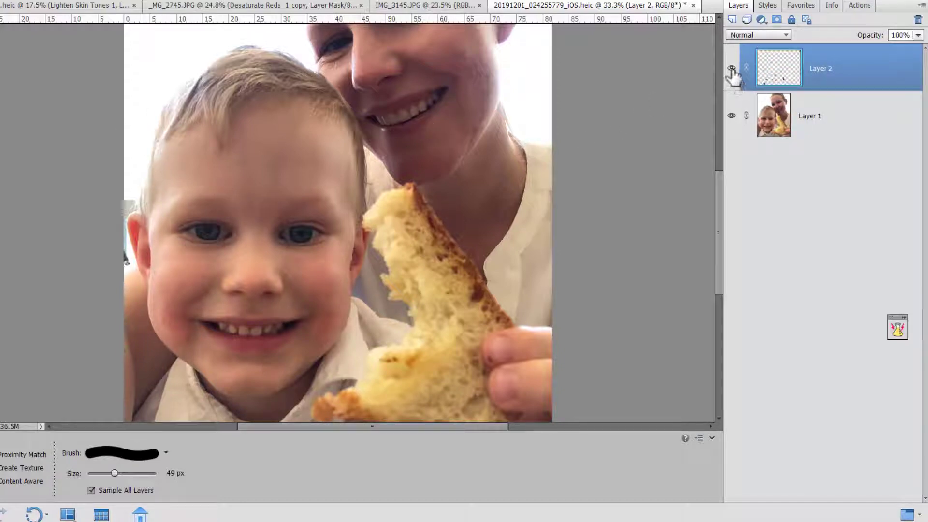
pyautogui.click(731, 69)
pyautogui.click(731, 68)
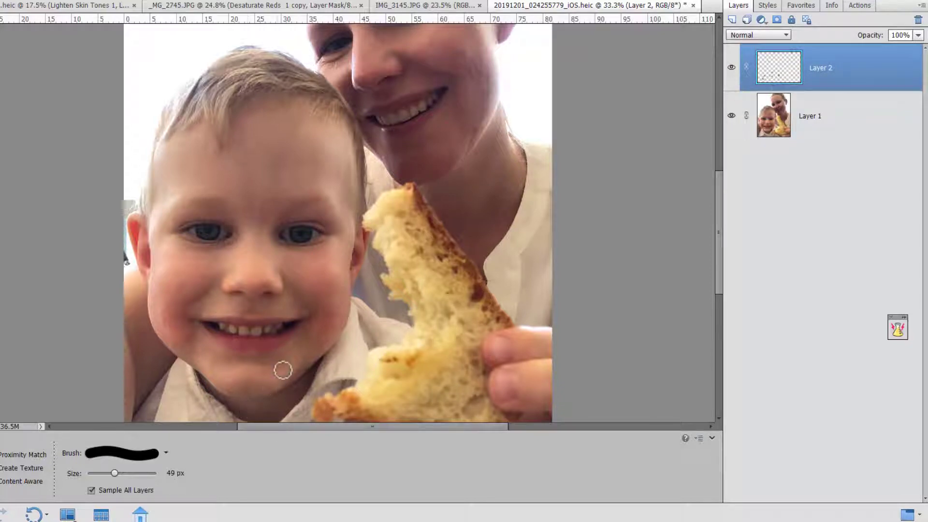
pyautogui.click(224, 364)
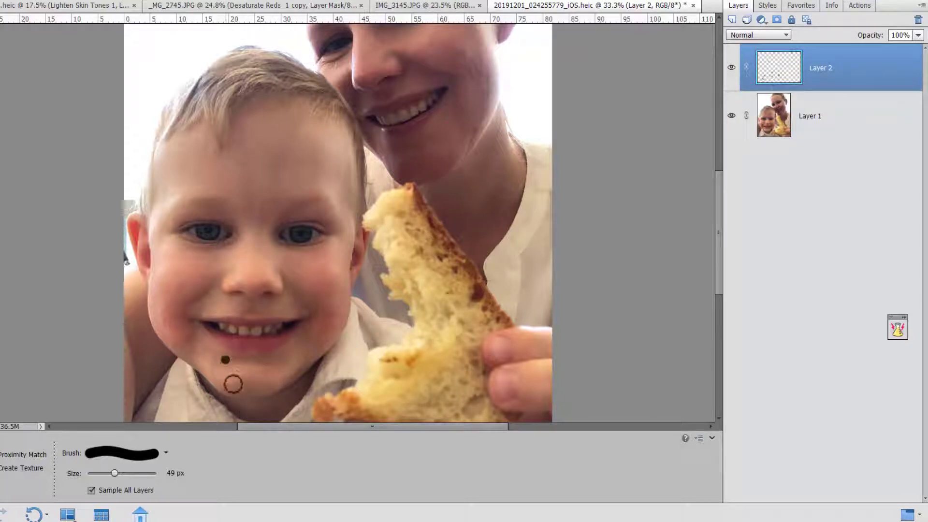
pyautogui.click(133, 300)
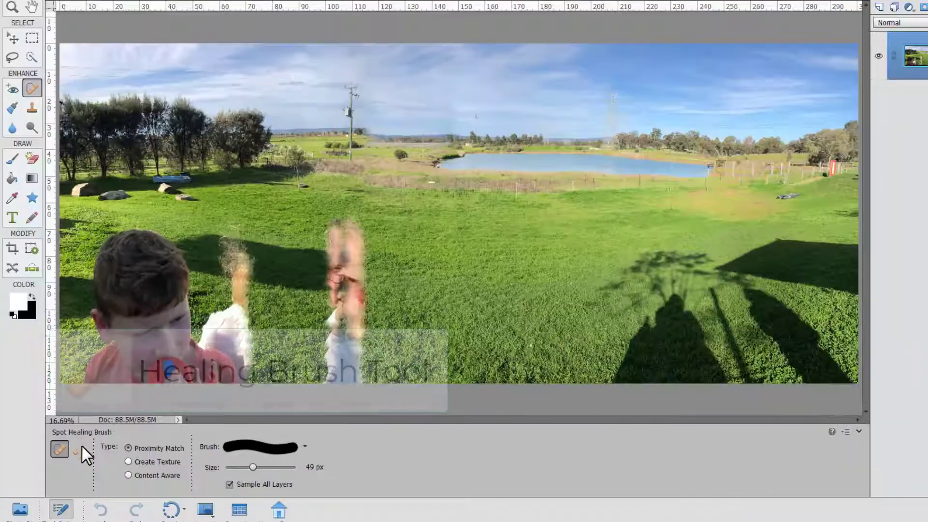
# - Switch to the Healing Brush for the panorama and enlarge its brush to 600 px
pyautogui.click(80, 447)
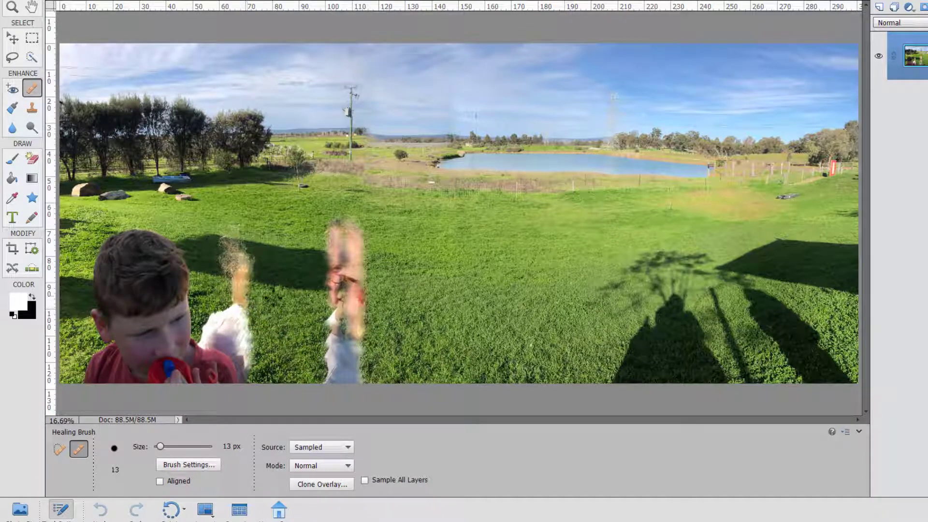
pyautogui.press(']')
pyautogui.press(']')
pyautogui.press(']')
pyautogui.press(']')
pyautogui.press(']')
pyautogui.press(']')
pyautogui.press(']')
pyautogui.press(']')
pyautogui.press(']')
pyautogui.press(']')
pyautogui.press(']')
pyautogui.press(']')
pyautogui.press(']')
pyautogui.press(']')
pyautogui.press(']')
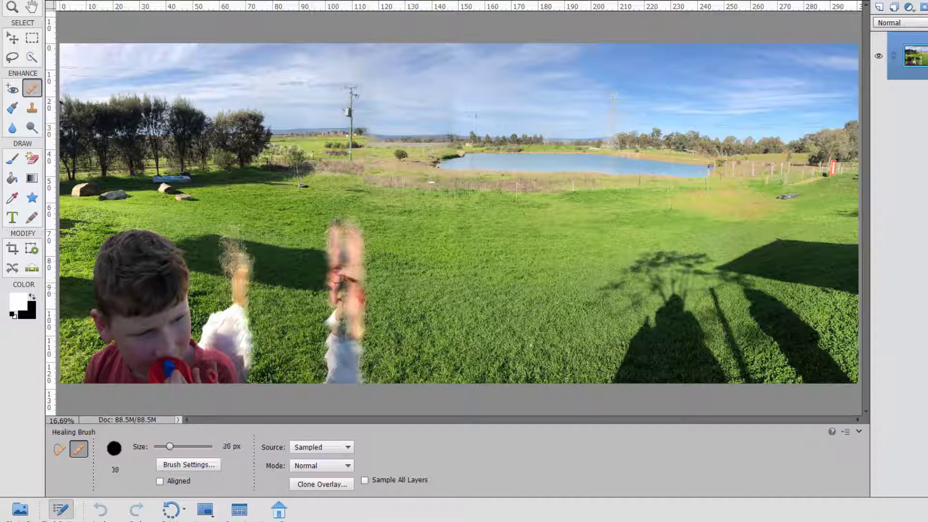
pyautogui.press(']')
pyautogui.press(']')
pyautogui.press(']')
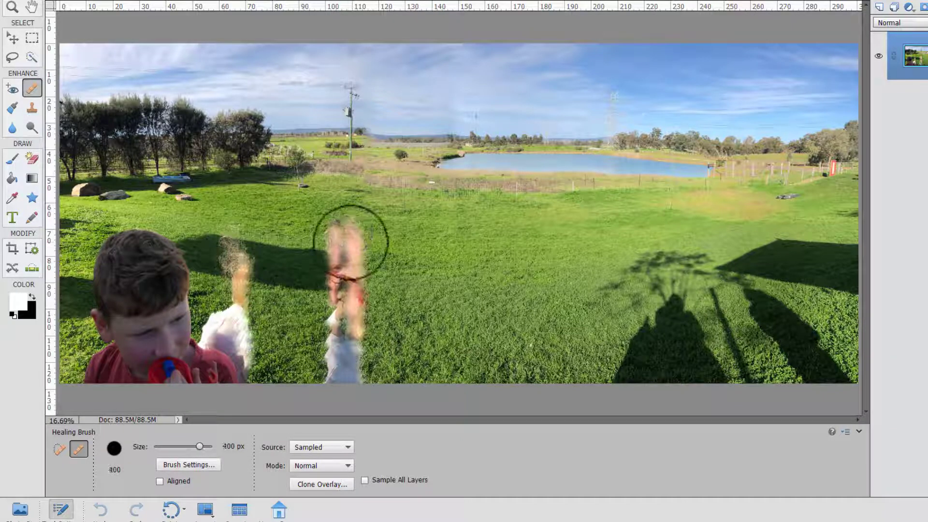
# - Sample clean grass in the middle of the lawn as the source and paint out both blurred partial figures beside the boy
pyautogui.click(346, 280)
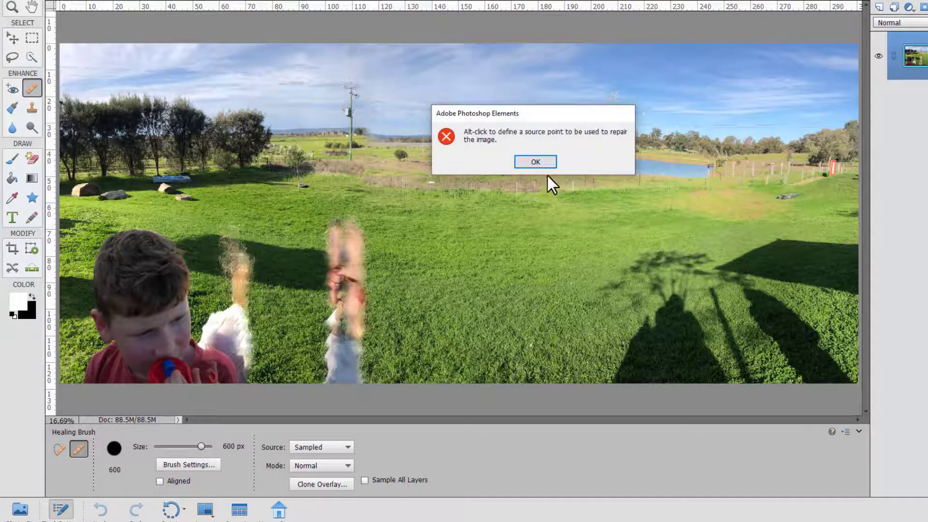
pyautogui.click(536, 162)
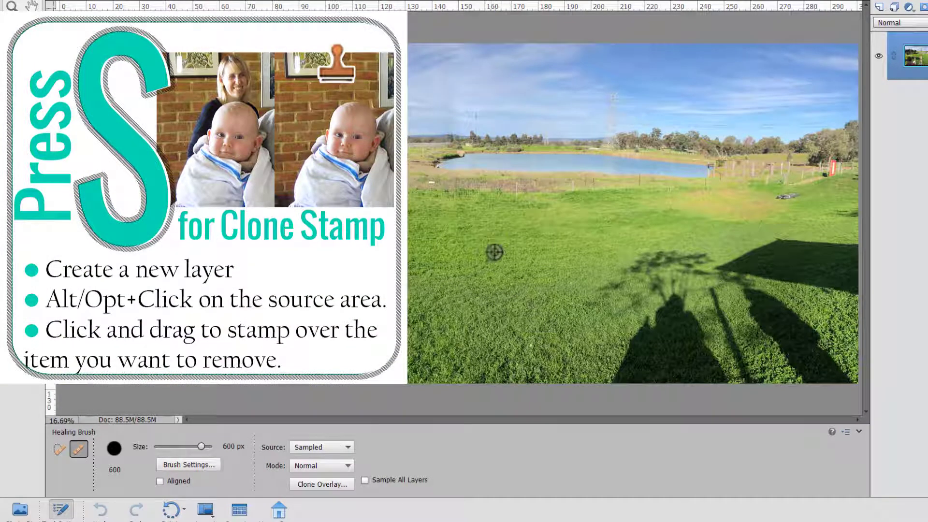
pyautogui.keyDown('alt'); pyautogui.click(495, 253); pyautogui.keyUp('alt')
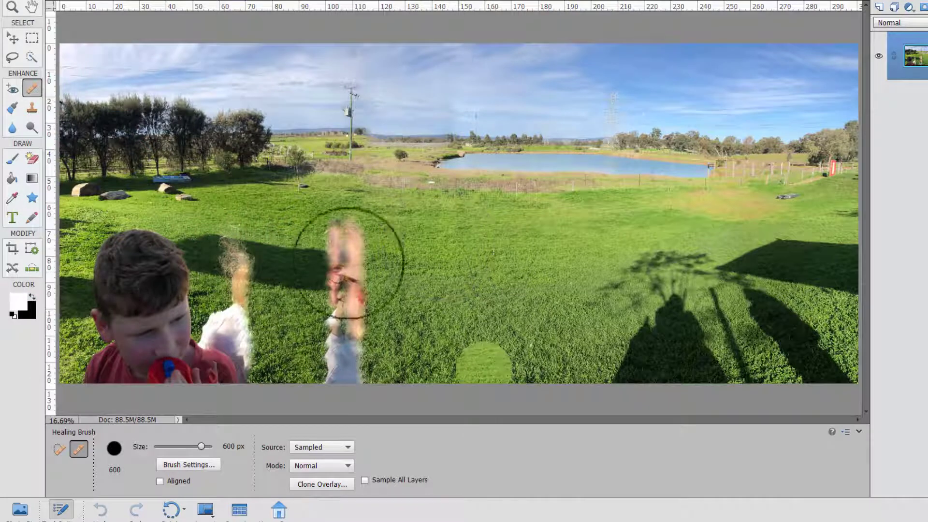
pyautogui.moveTo(355, 269); pyautogui.dragTo(350, 414)
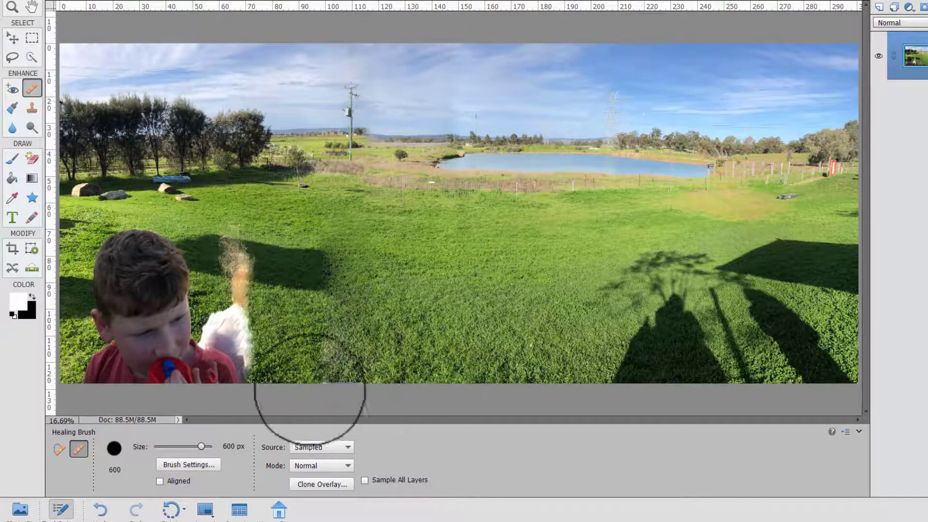
pyautogui.moveTo(270, 296); pyautogui.dragTo(232, 240)
pyautogui.moveTo(324, 324); pyautogui.dragTo(333, 370)
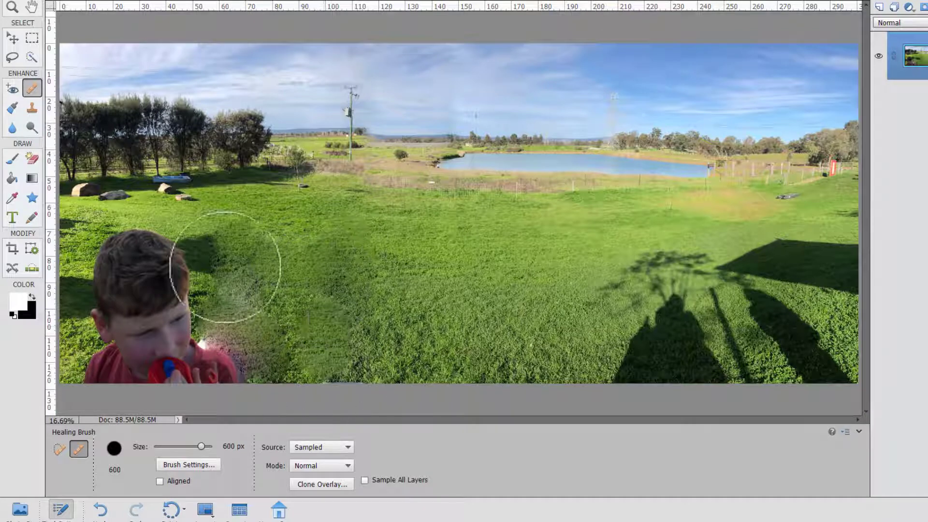
pyautogui.moveTo(226, 251)
pyautogui.mouseDown()
pyautogui.moveTo(213, 272)
pyautogui.moveTo(217, 249)
pyautogui.mouseUp()
pyautogui.moveTo(241, 329); pyautogui.dragTo(245, 311)
# - Paint the boy out of the panorama with grass, resampling the source from nearby lawn areas
pyautogui.moveTo(115, 271)
pyautogui.mouseDown()
pyautogui.moveTo(169, 276)
pyautogui.moveTo(116, 283)
pyautogui.moveTo(76, 305)
pyautogui.moveTo(146, 347)
pyautogui.moveTo(252, 366)
pyautogui.moveTo(85, 389)
pyautogui.moveTo(225, 341)
pyautogui.moveTo(243, 301)
pyautogui.moveTo(207, 354)
pyautogui.moveTo(158, 375)
pyautogui.moveTo(61, 379)
pyautogui.mouseUp()
pyautogui.keyDown('alt'); pyautogui.click(407, 228); pyautogui.keyUp('alt')
pyautogui.keyDown('alt'); pyautogui.click(200, 290); pyautogui.keyUp('alt')
pyautogui.moveTo(203, 310)
pyautogui.mouseDown()
pyautogui.moveTo(281, 310)
pyautogui.moveTo(259, 301)
pyautogui.moveTo(340, 354)
pyautogui.moveTo(208, 379)
pyautogui.mouseUp()
pyautogui.moveTo(92, 307)
pyautogui.mouseDown()
pyautogui.moveTo(114, 303)
pyautogui.moveTo(112, 324)
pyautogui.moveTo(73, 311)
pyautogui.moveTo(75, 293)
pyautogui.moveTo(57, 297)
pyautogui.moveTo(63, 289)
pyautogui.moveTo(180, 329)
pyautogui.moveTo(148, 346)
pyautogui.moveTo(121, 318)
pyautogui.moveTo(205, 327)
pyautogui.moveTo(134, 319)
pyautogui.moveTo(160, 300)
pyautogui.moveTo(134, 298)
pyautogui.moveTo(152, 282)
pyautogui.moveTo(83, 259)
pyautogui.mouseUp()
# - Save the retouched panorama as Panorama fixed.psd, reopen the original 20200822_072537915_iOS.heic, and switch between the two images to compare them
pyautogui.hotkey('alt', 'f')
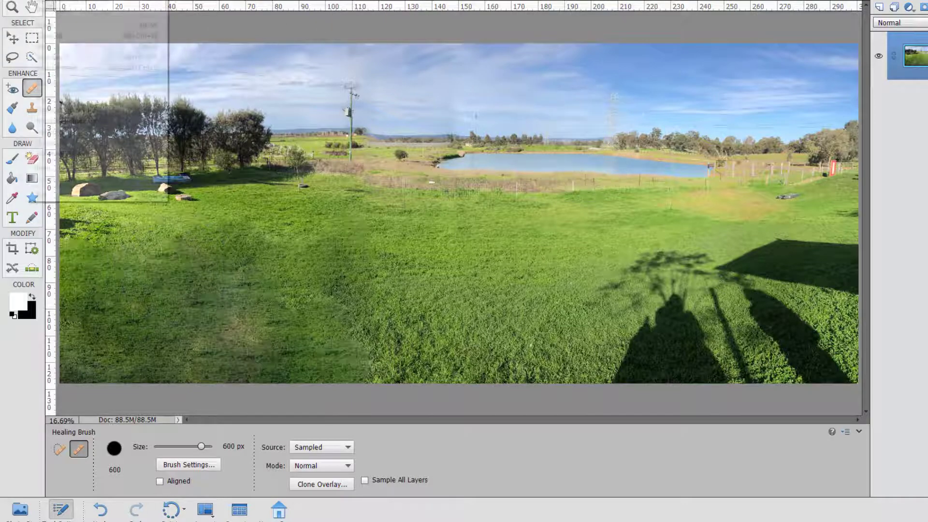
pyautogui.click(54, 57)
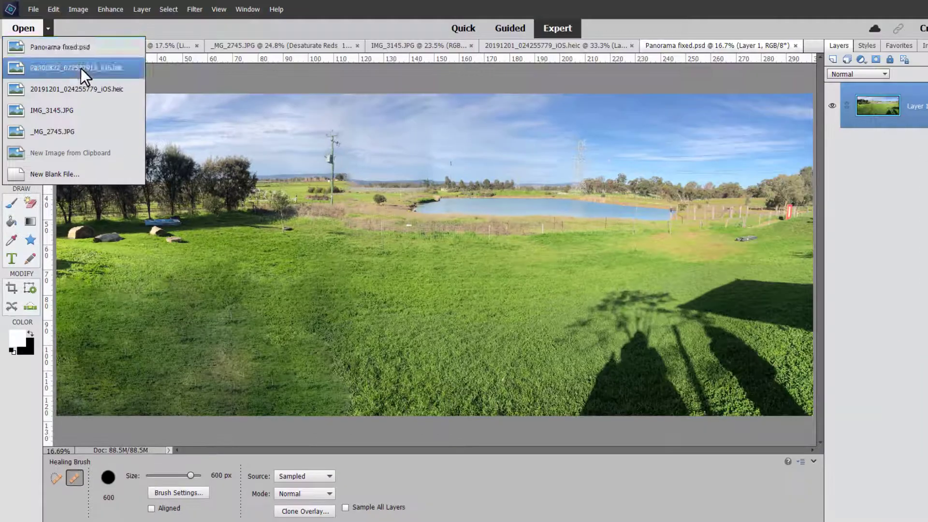
pyautogui.click(80, 68)
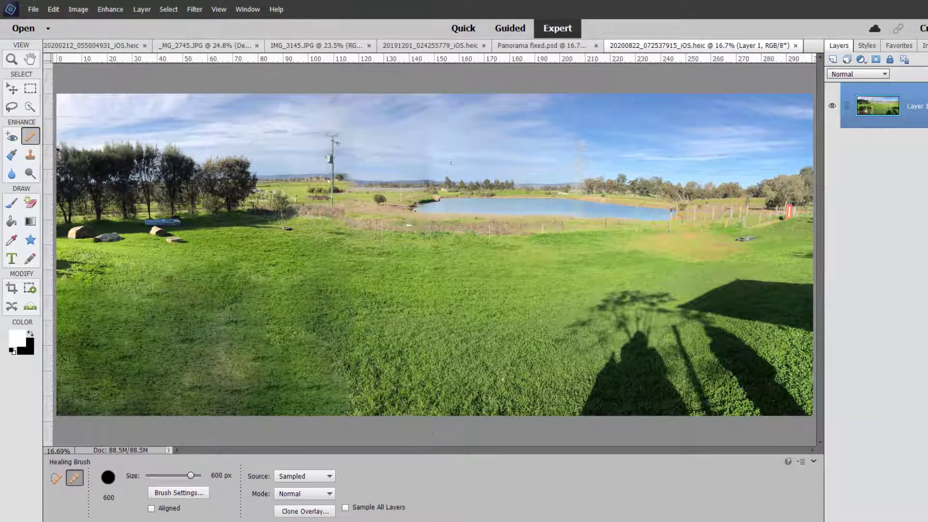
pyautogui.click(530, 45)
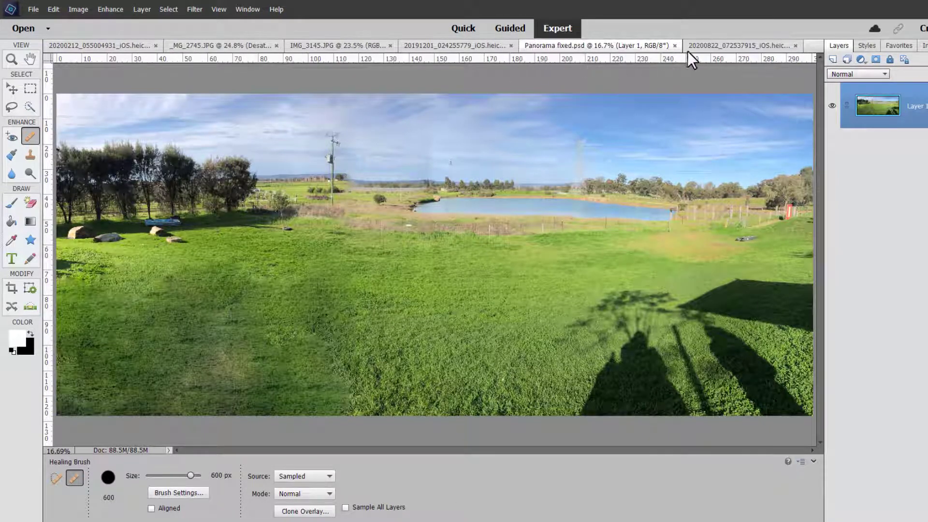
pyautogui.click(717, 45)
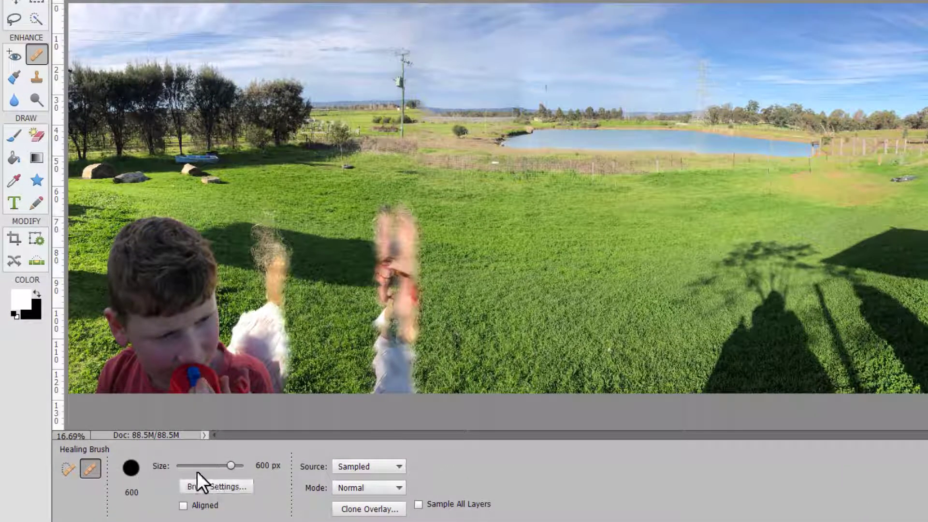
# - Enable the Aligned option for the Healing Brush and undo the last healing stroke on the original panorama
pyautogui.click(183, 505)
pyautogui.hotkey('ctrl', 'z')
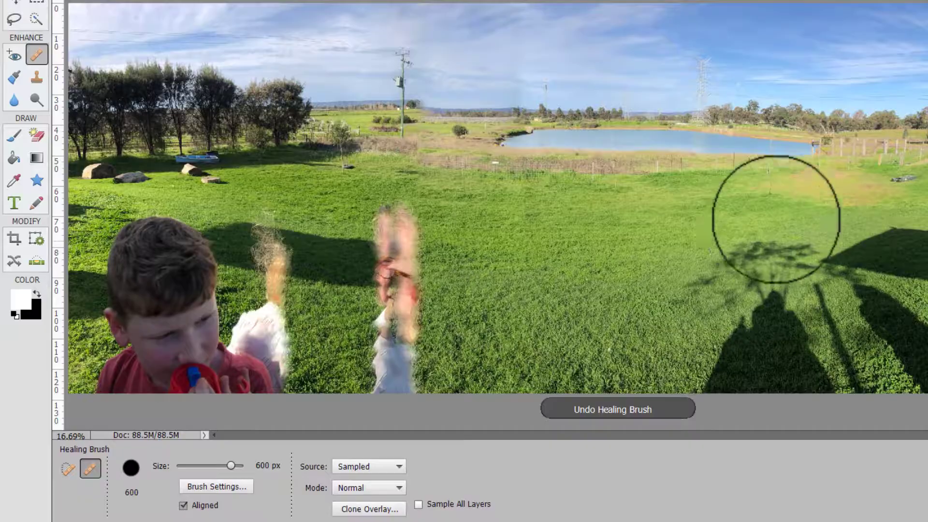
# - Sample clean grass from the open lawn and paint over both blurred figures, first with Aligned on and then off
pyautogui.keyDown('alt'); pyautogui.click(657, 222); pyautogui.keyUp('alt')
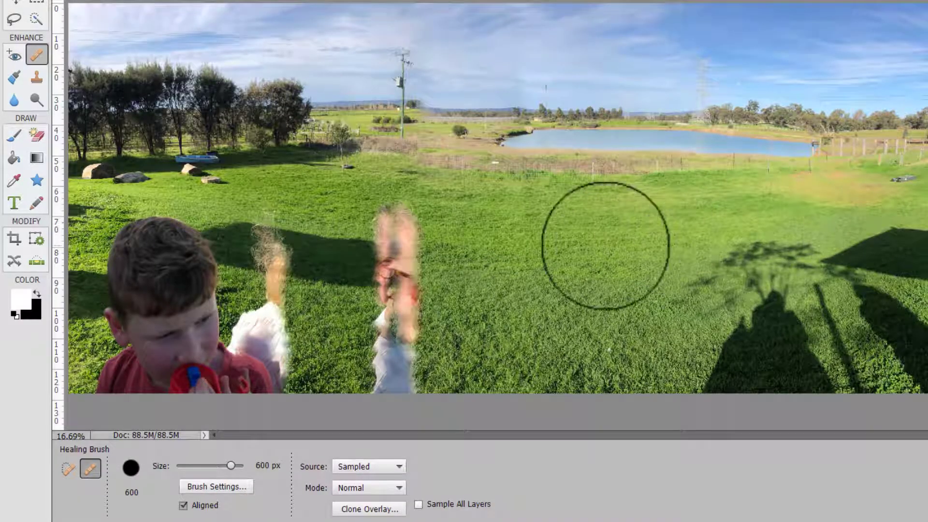
pyautogui.moveTo(393, 244); pyautogui.dragTo(396, 281)
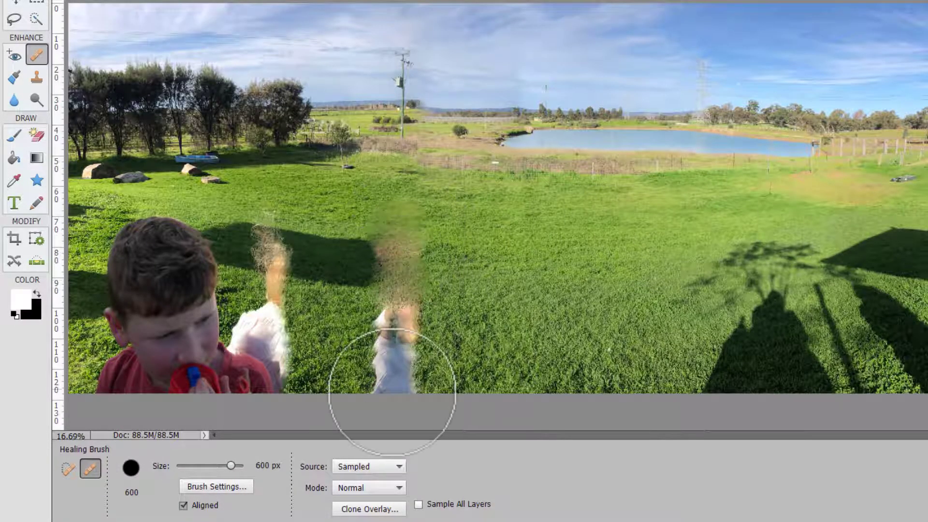
pyautogui.click(394, 331)
pyautogui.click(394, 374)
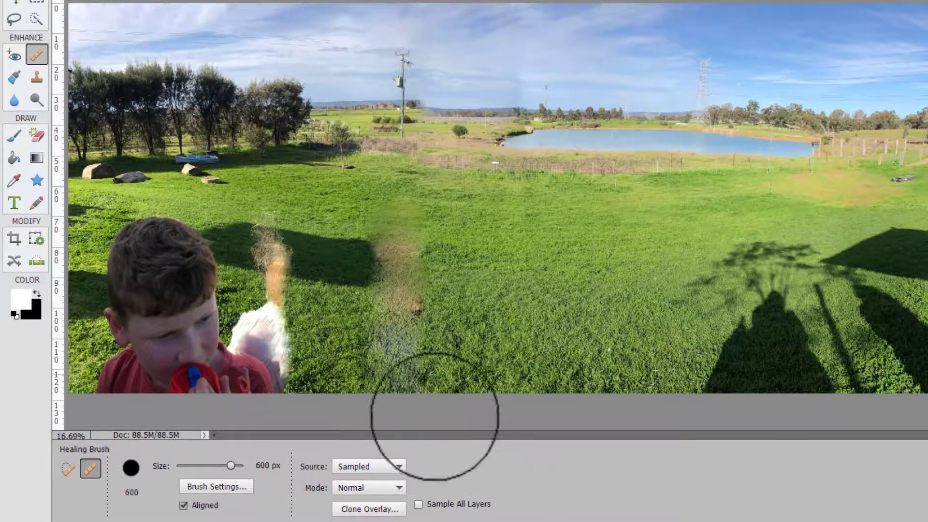
pyautogui.click(307, 252)
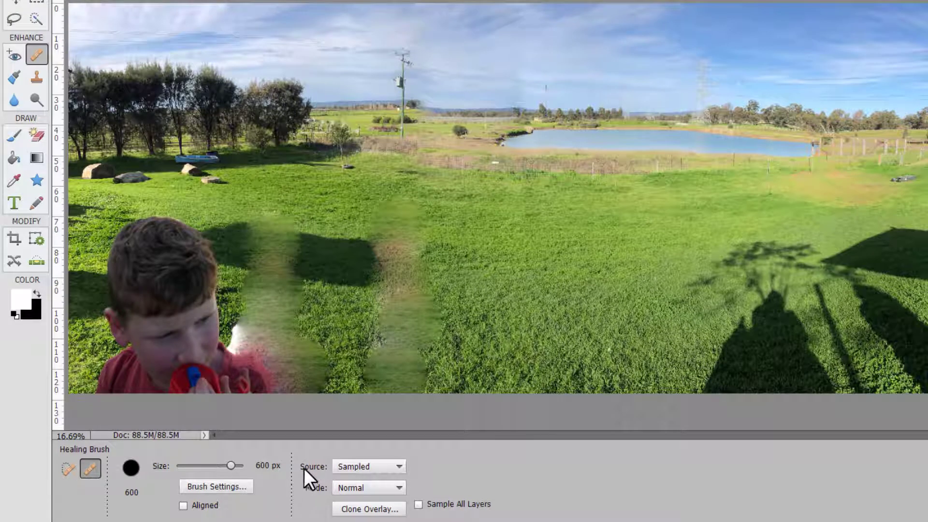
# - Undo the healing strokes over both blurred figures to restore the original panorama
pyautogui.hotkey('ctrl', 'z')
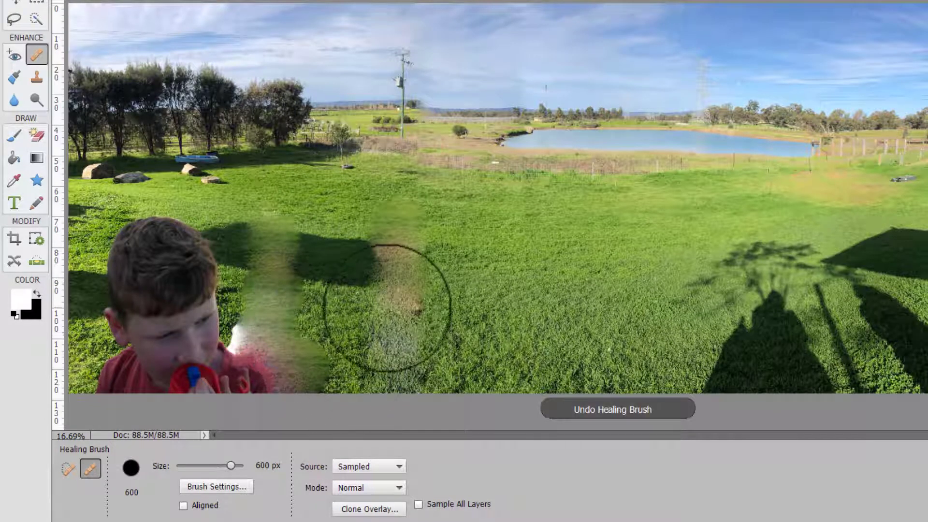
pyautogui.click(389, 320)
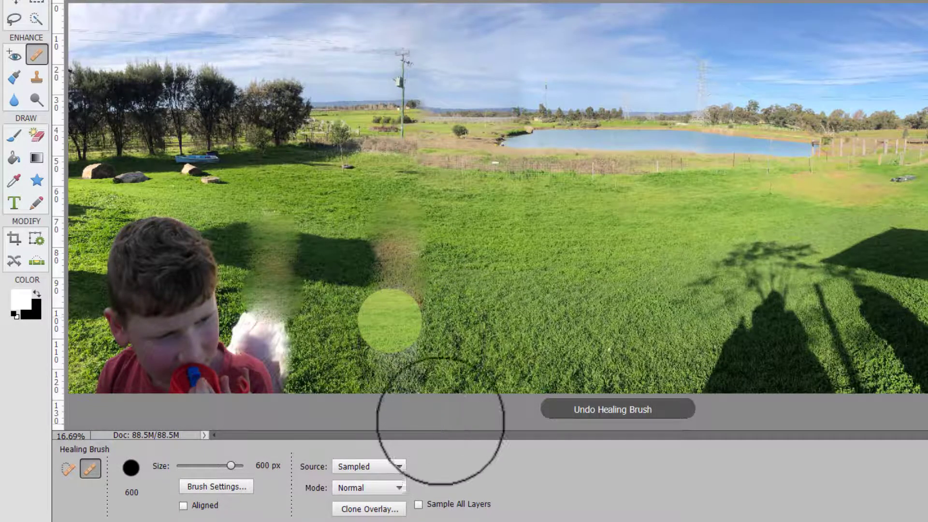
pyautogui.press('z')
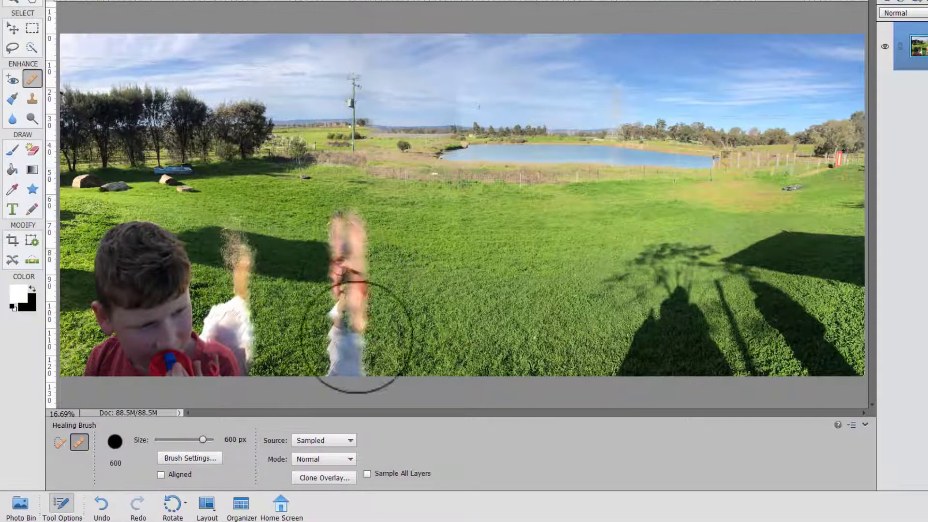
# - Set the healing source to Pattern, show the pattern presets as a large list, and choose the green grass pattern
pyautogui.click(314, 445)
pyautogui.click(312, 459)
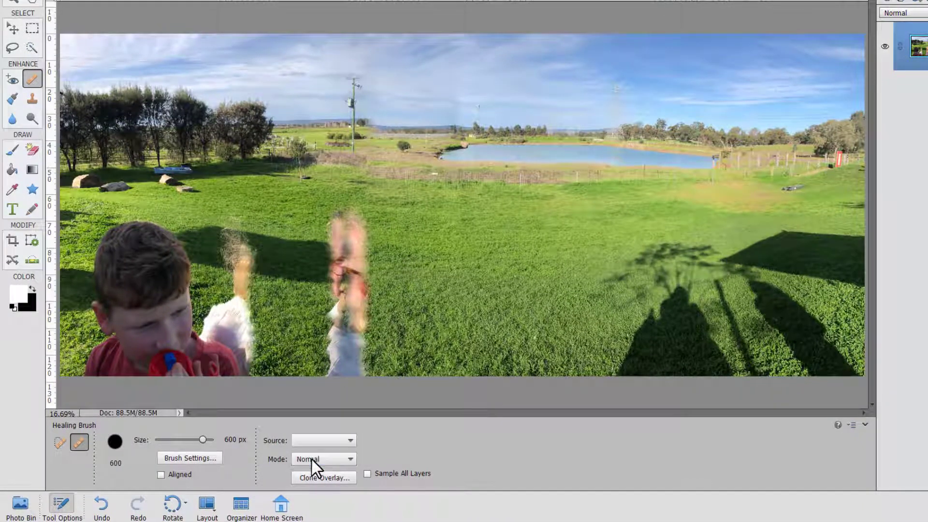
pyautogui.click(400, 448)
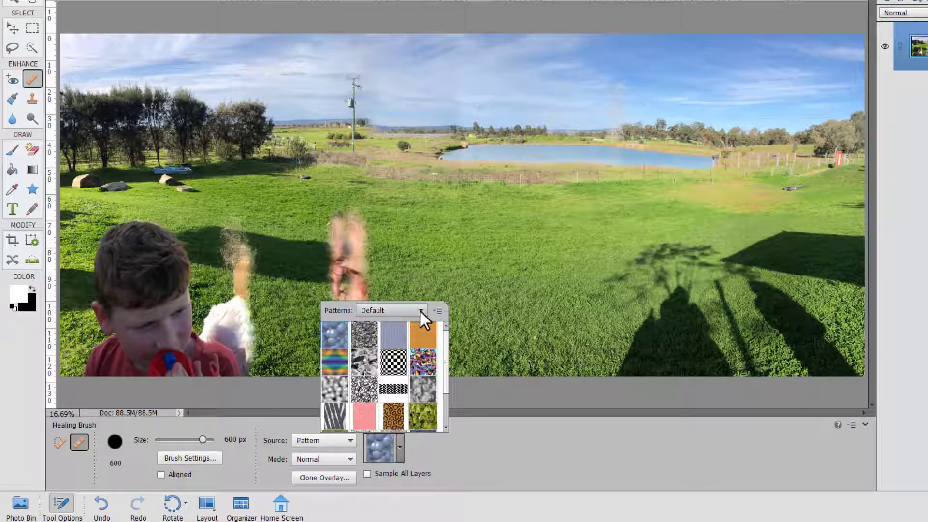
pyautogui.click(437, 310)
pyautogui.click(472, 410)
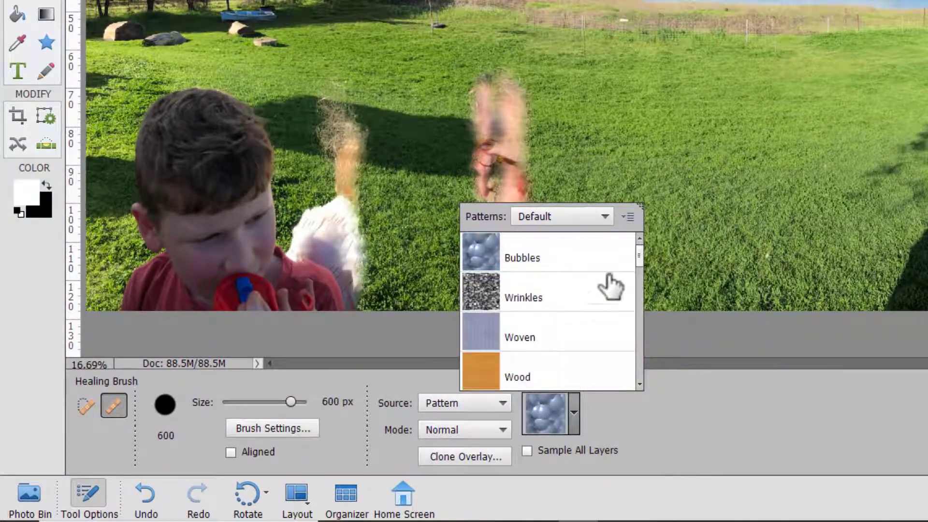
pyautogui.moveTo(637, 268); pyautogui.dragTo(643, 350)
pyautogui.click(508, 275)
pyautogui.click(595, 448)
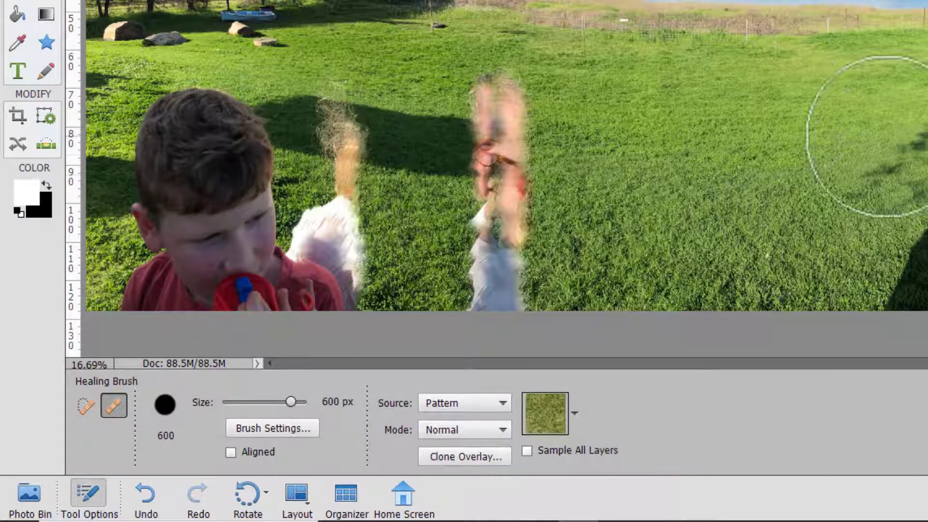
# - Paint the grass pattern over both blurred figures and the boy
pyautogui.moveTo(480, 99)
pyautogui.mouseDown()
pyautogui.moveTo(512, 156)
pyautogui.moveTo(506, 252)
pyautogui.moveTo(472, 301)
pyautogui.moveTo(487, 281)
pyautogui.mouseUp()
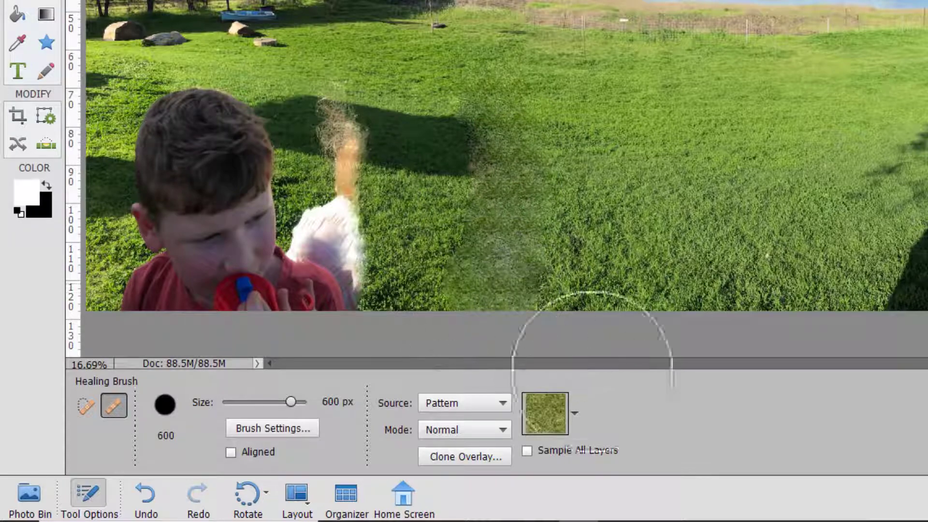
pyautogui.scroll(2, 373, 176)
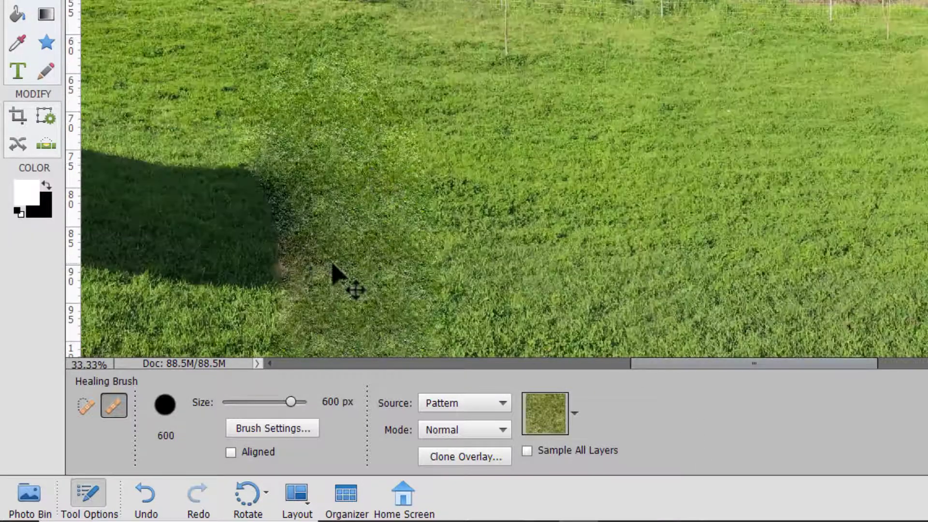
pyautogui.scroll(-1, 331, 268)
pyautogui.hotkey('ctrl', '+')
pyautogui.hotkey('ctrl', '+')
pyautogui.hotkey('ctrl', '-')
pyautogui.hotkey('ctrl', '-')
pyautogui.hotkey('ctrl', '-')
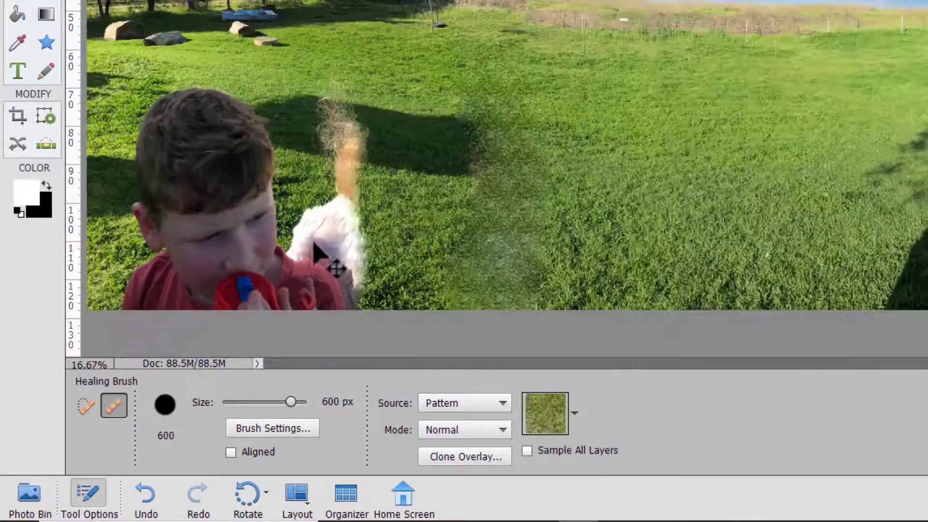
pyautogui.moveTo(465, 157)
pyautogui.mouseDown()
pyautogui.moveTo(441, 243)
pyautogui.moveTo(339, 150)
pyautogui.moveTo(338, 106)
pyautogui.moveTo(347, 208)
pyautogui.moveTo(323, 268)
pyautogui.moveTo(327, 243)
pyautogui.moveTo(368, 334)
pyautogui.moveTo(262, 298)
pyautogui.moveTo(134, 314)
pyautogui.moveTo(197, 234)
pyautogui.moveTo(294, 240)
pyautogui.moveTo(115, 268)
pyautogui.moveTo(245, 179)
pyautogui.moveTo(182, 188)
pyautogui.moveTo(131, 167)
pyautogui.moveTo(161, 139)
pyautogui.moveTo(166, 185)
pyautogui.moveTo(220, 150)
pyautogui.moveTo(159, 185)
pyautogui.moveTo(250, 216)
pyautogui.mouseUp()
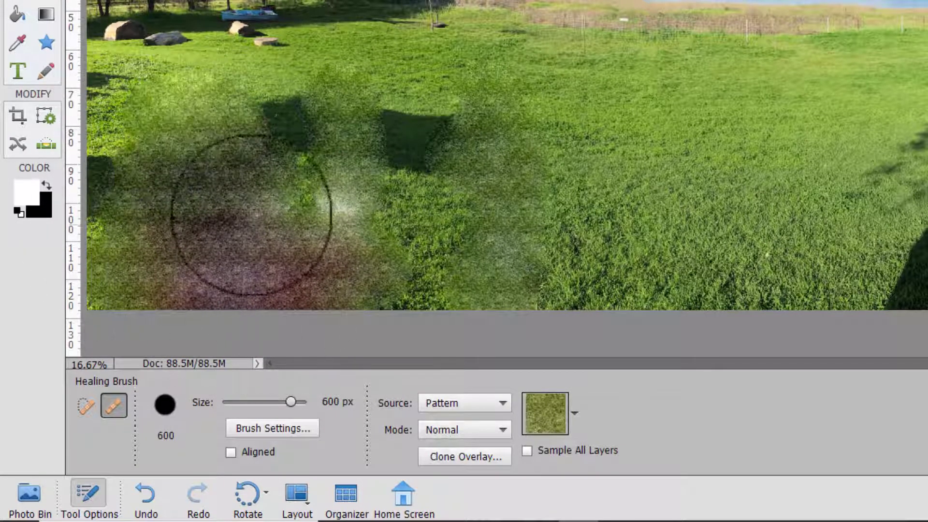
pyautogui.moveTo(261, 349)
pyautogui.mouseDown()
pyautogui.moveTo(389, 181)
pyautogui.moveTo(397, 299)
pyautogui.moveTo(361, 353)
pyautogui.moveTo(444, 172)
pyautogui.moveTo(430, 229)
pyautogui.moveTo(362, 138)
pyautogui.moveTo(286, 219)
pyautogui.moveTo(218, 256)
pyautogui.moveTo(124, 155)
pyautogui.mouseUp()
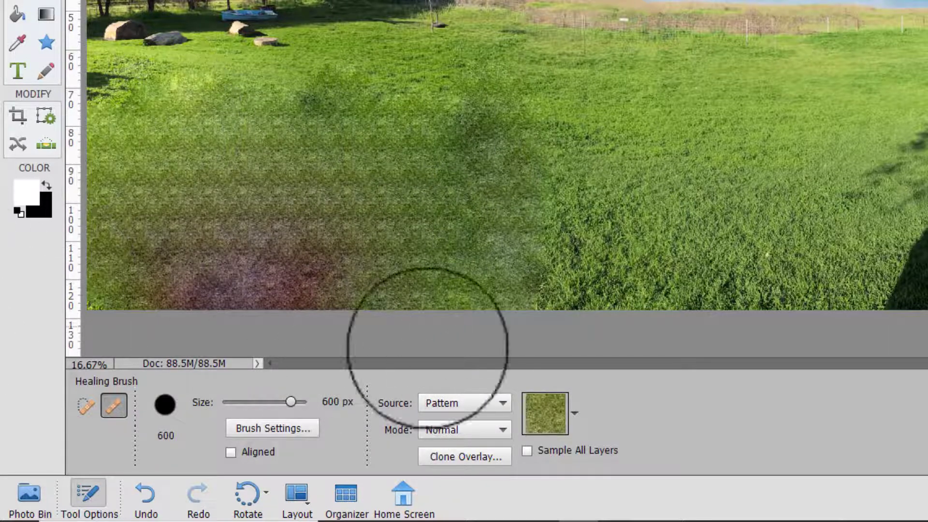
# - Revert the panorama to its last saved state
pyautogui.click(494, 433)
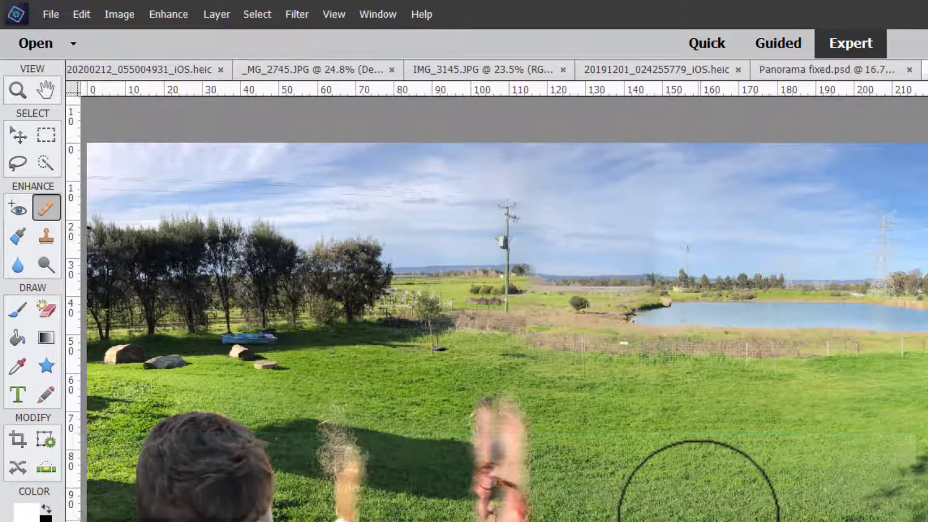
pyautogui.click(82, 14)
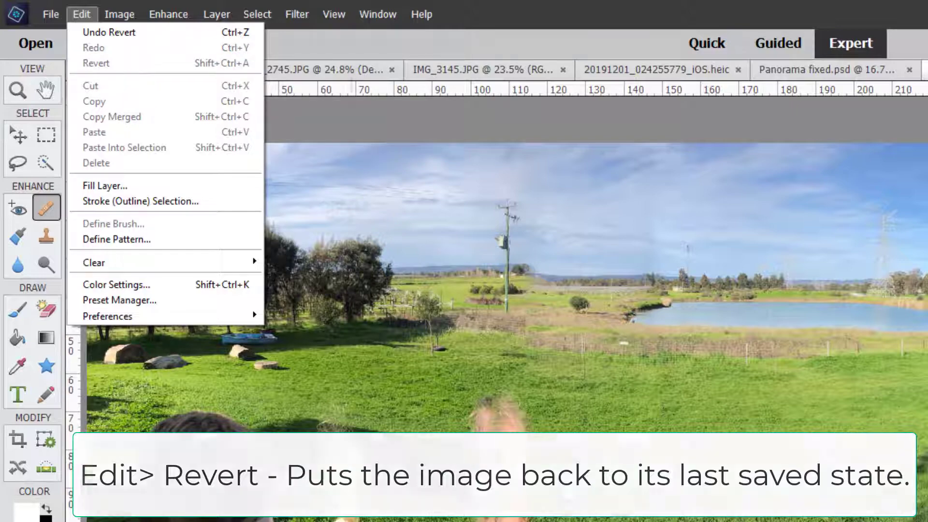
pyautogui.press('Escape')
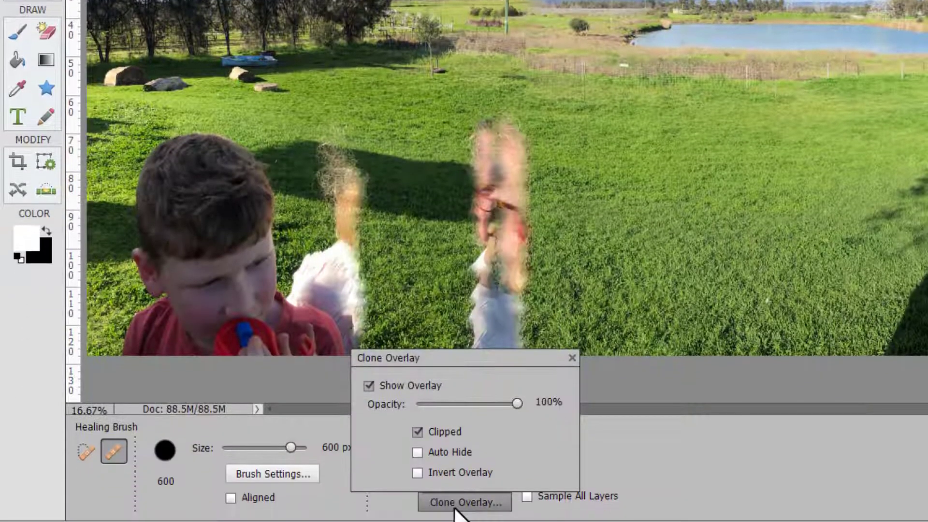
# - Paint the grass pattern on the open lawn and over the taller blurred figure, and undo the stroke over the figure
pyautogui.click(482, 505)
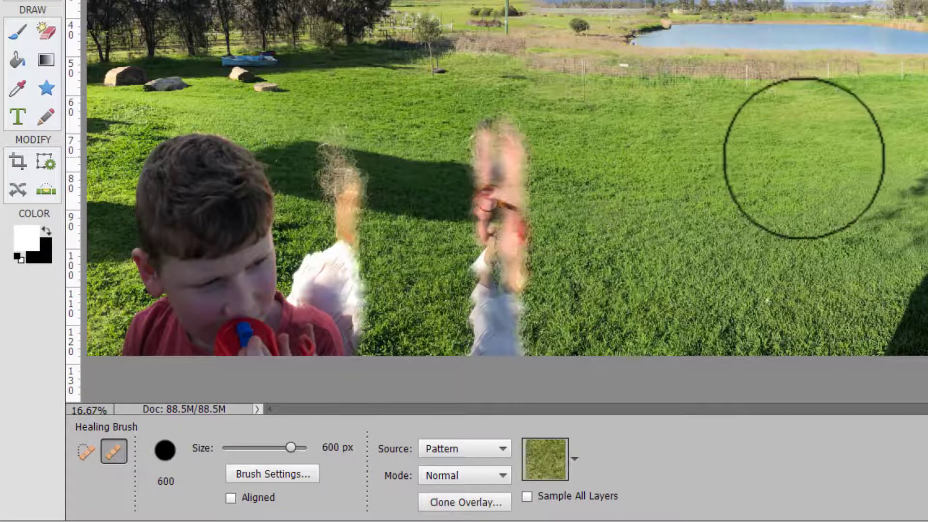
pyautogui.click(805, 171)
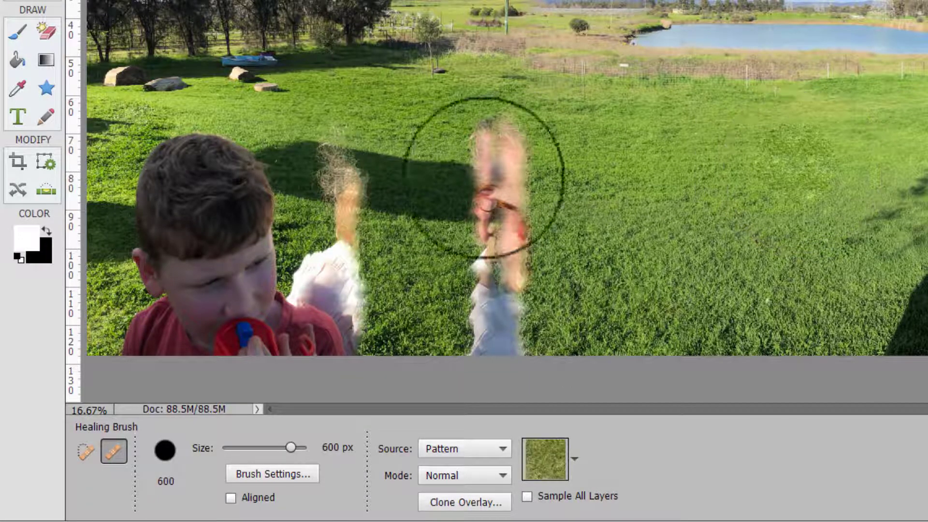
pyautogui.moveTo(501, 150); pyautogui.dragTo(501, 332)
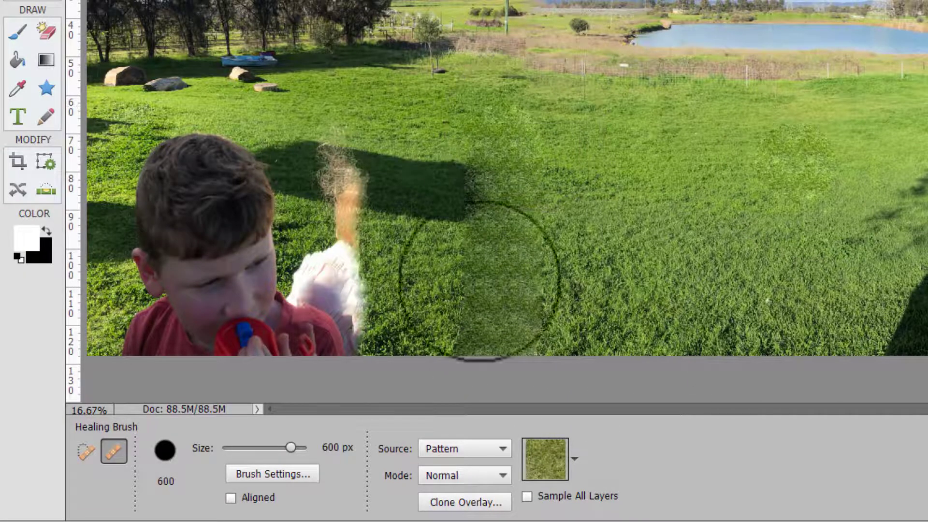
pyautogui.hotkey('ctrl', 'z')
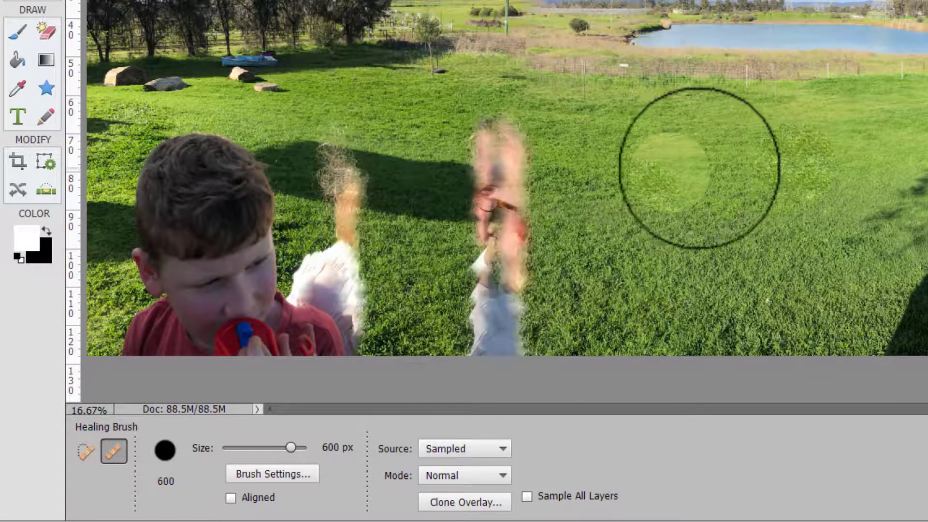
# - Switch the healing source to Sampled and turn off Show Overlay in the clone overlay settings
pyautogui.click(464, 502)
pyautogui.click(391, 387)
pyautogui.click(472, 501)
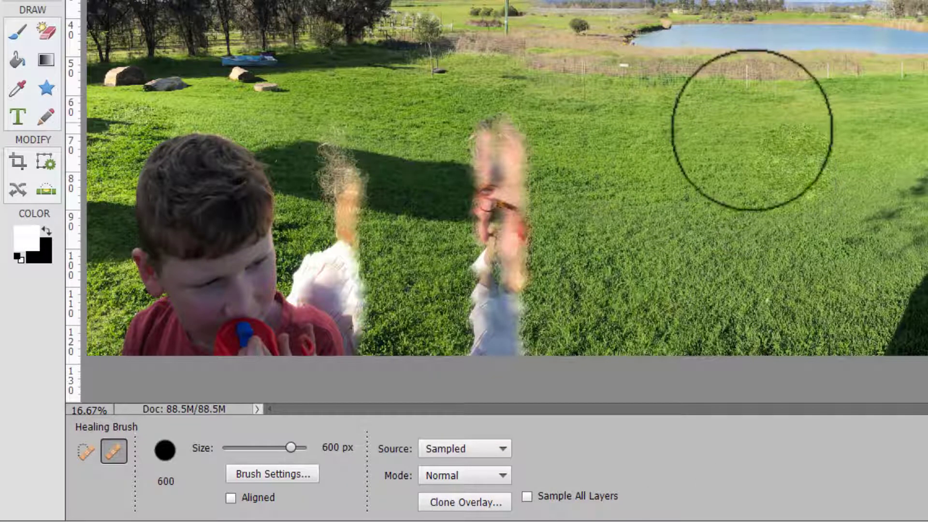
# - Turn off Clipped and enable Show Overlay so the full sampled image previews over the panorama
pyautogui.click(464, 502)
pyautogui.click(459, 502)
pyautogui.click(459, 502)
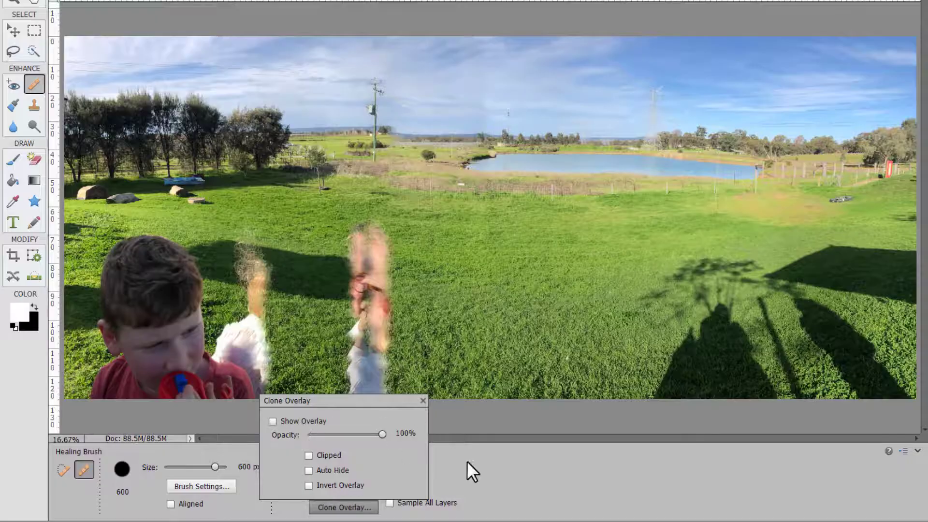
pyautogui.click(486, 472)
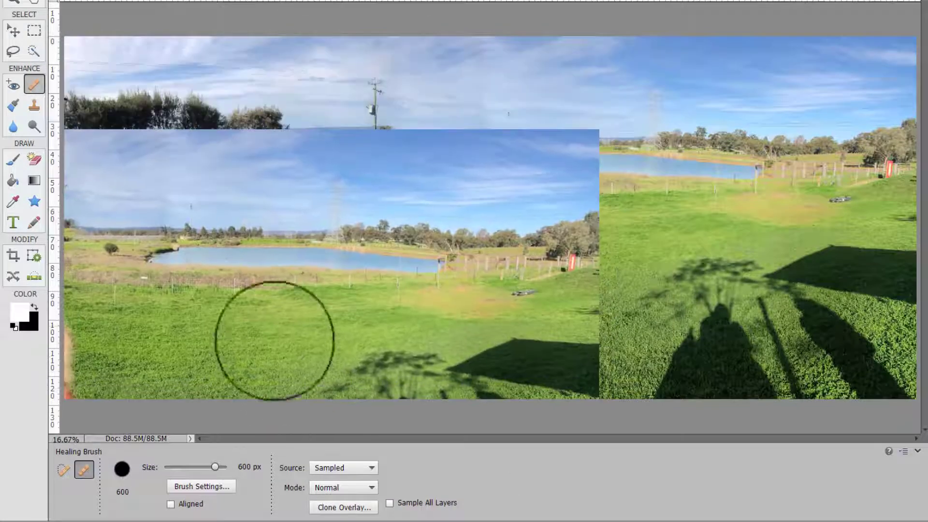
pyautogui.click(337, 506)
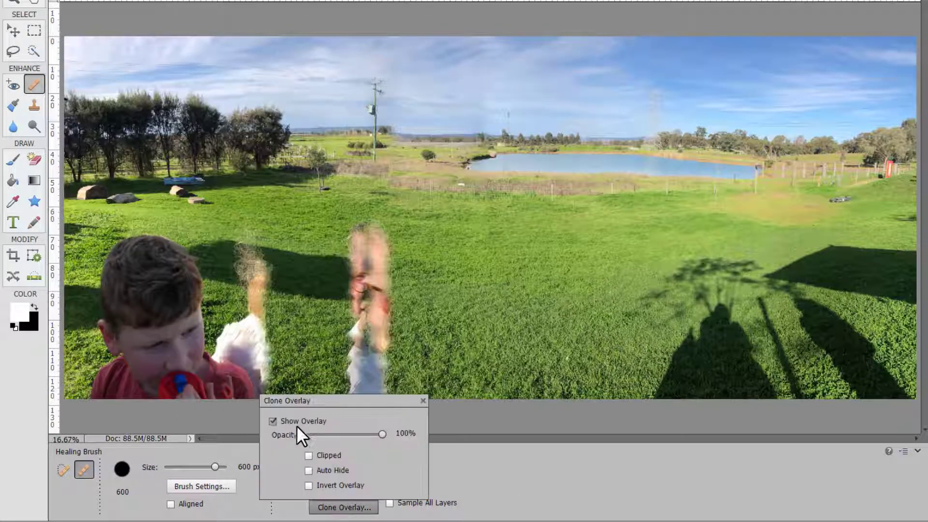
pyautogui.click(514, 482)
# - Adjust the clone overlay settings and paint sampled grass over the taller blurred figure
pyautogui.moveTo(378, 214); pyautogui.dragTo(360, 378)
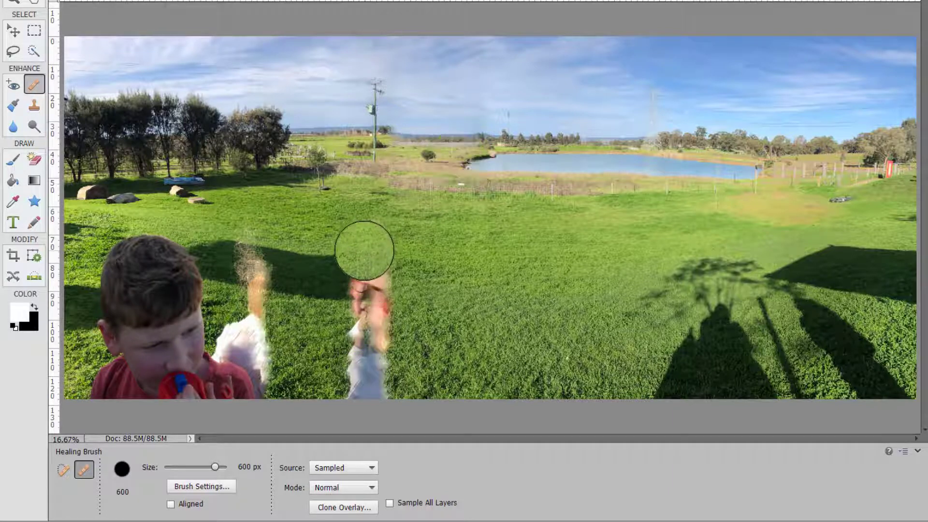
pyautogui.click(344, 507)
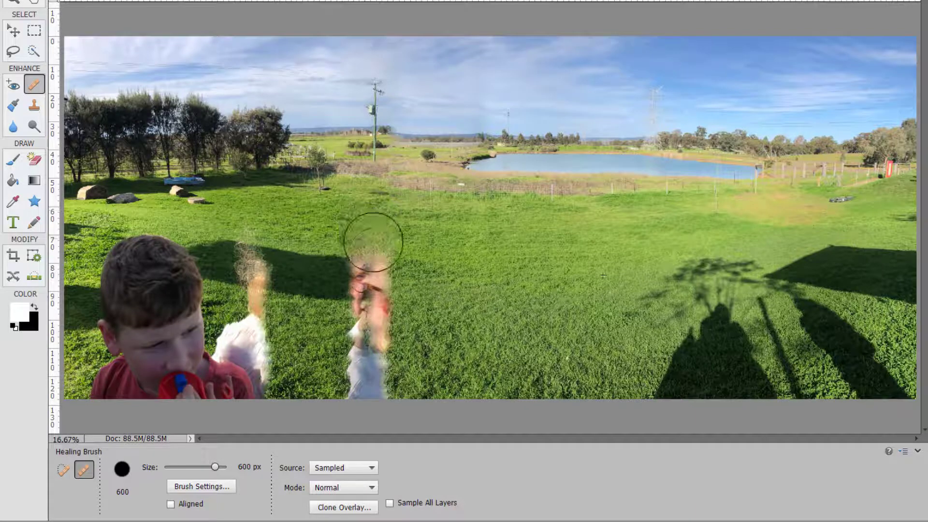
pyautogui.moveTo(377, 301); pyautogui.dragTo(368, 360)
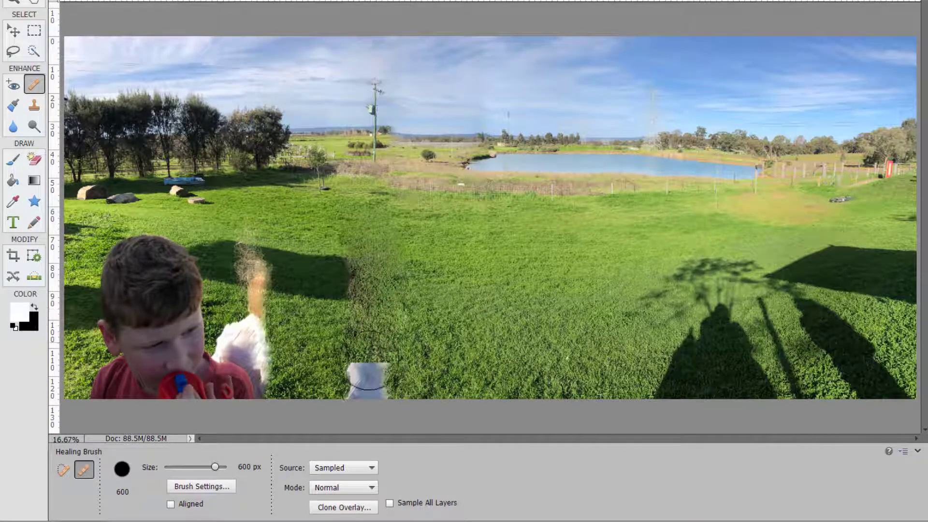
# - Undo the healing strokes made over the taller blurred figure
pyautogui.hotkey('ctrl', 'z')
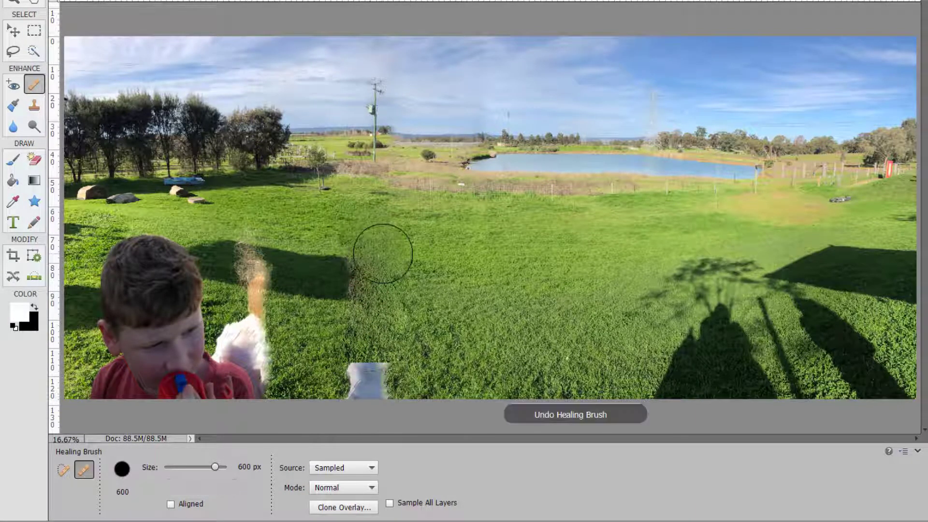
pyautogui.hotkey('ctrl', 'z')
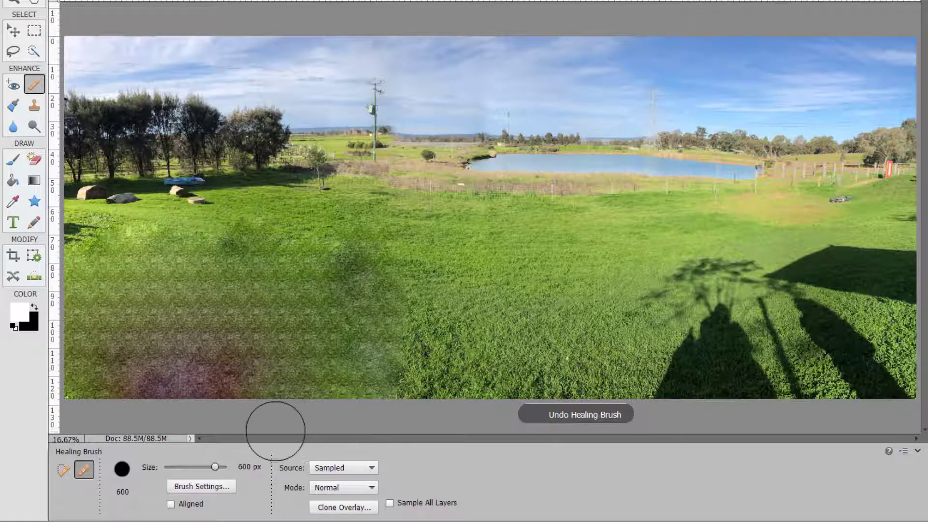
pyautogui.hotkey('ctrl', 'z')
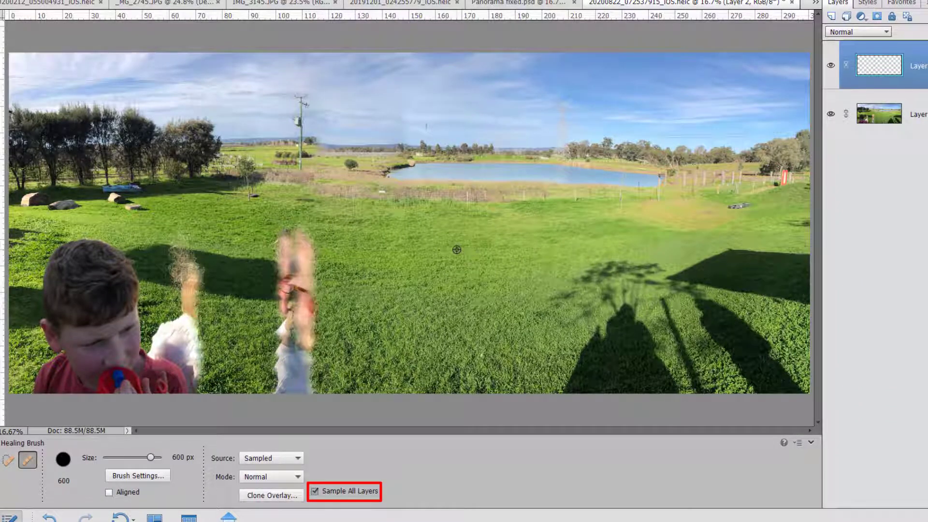
# - With Sample All Layers enabled, paint out both blurred figures and the boy with sampled grass on the blank Layer 2
pyautogui.moveTo(296, 247)
pyautogui.mouseDown()
pyautogui.moveTo(302, 294)
pyautogui.moveTo(286, 428)
pyautogui.mouseUp()
pyautogui.moveTo(306, 384); pyautogui.dragTo(272, 406)
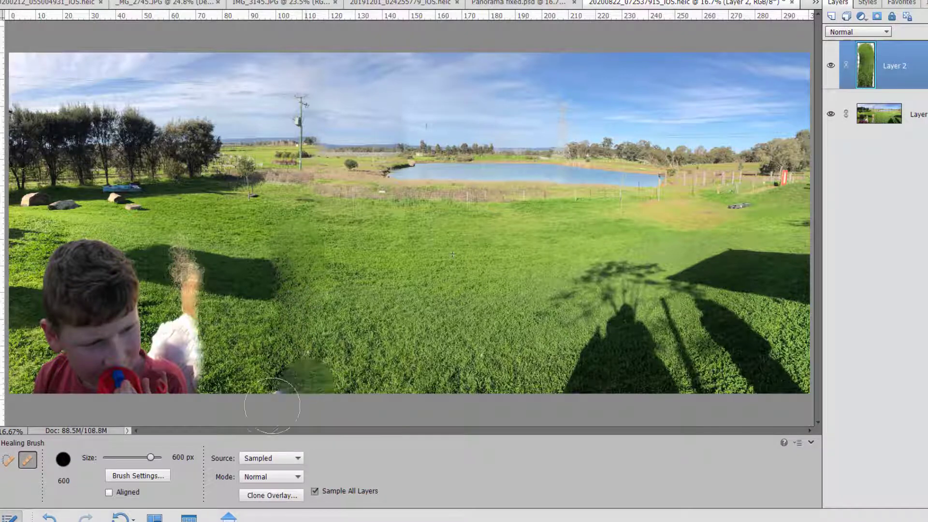
pyautogui.moveTo(179, 253)
pyautogui.mouseDown()
pyautogui.moveTo(186, 377)
pyautogui.moveTo(129, 369)
pyautogui.mouseUp()
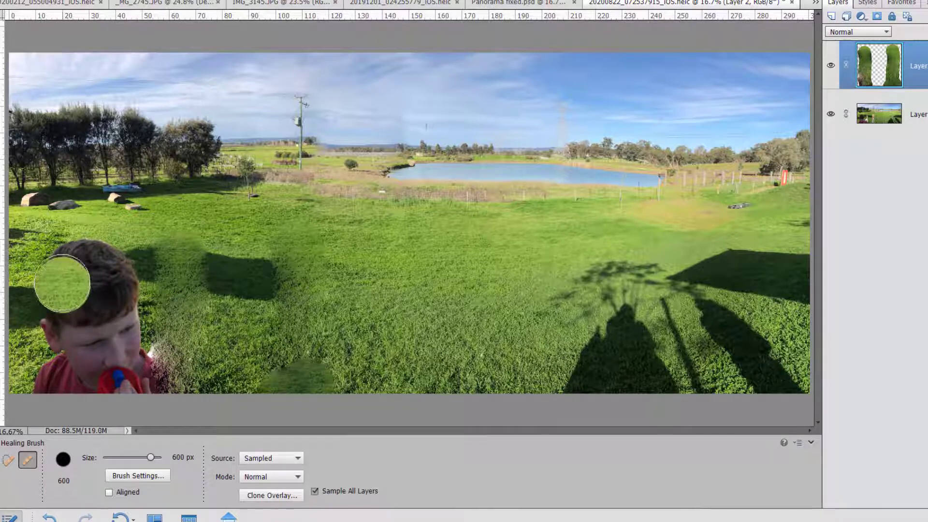
pyautogui.moveTo(62, 285)
pyautogui.mouseDown()
pyautogui.moveTo(86, 261)
pyautogui.moveTo(132, 297)
pyautogui.moveTo(74, 317)
pyautogui.moveTo(62, 360)
pyautogui.moveTo(61, 351)
pyautogui.moveTo(137, 389)
pyautogui.moveTo(127, 340)
pyautogui.moveTo(20, 382)
pyautogui.moveTo(52, 322)
pyautogui.moveTo(28, 313)
pyautogui.moveTo(78, 293)
pyautogui.mouseUp()
pyautogui.moveTo(193, 256)
pyautogui.mouseDown()
pyautogui.moveTo(282, 280)
pyautogui.moveTo(208, 367)
pyautogui.mouseUp()
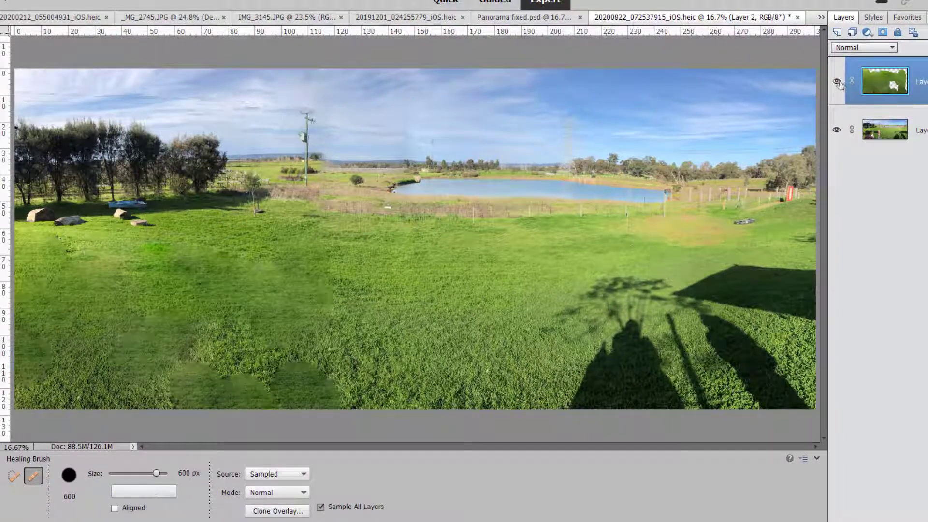
# - Toggle Layer 2's visibility to compare the retouch with the original, and touch up the grass along the panorama's lower edge
pyautogui.click(838, 82)
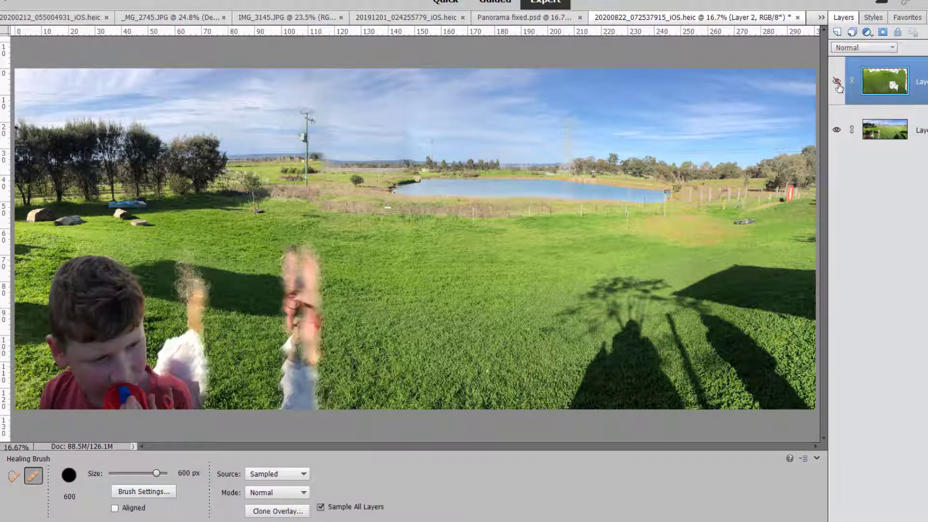
pyautogui.click(838, 82)
pyautogui.click(838, 83)
pyautogui.click(838, 85)
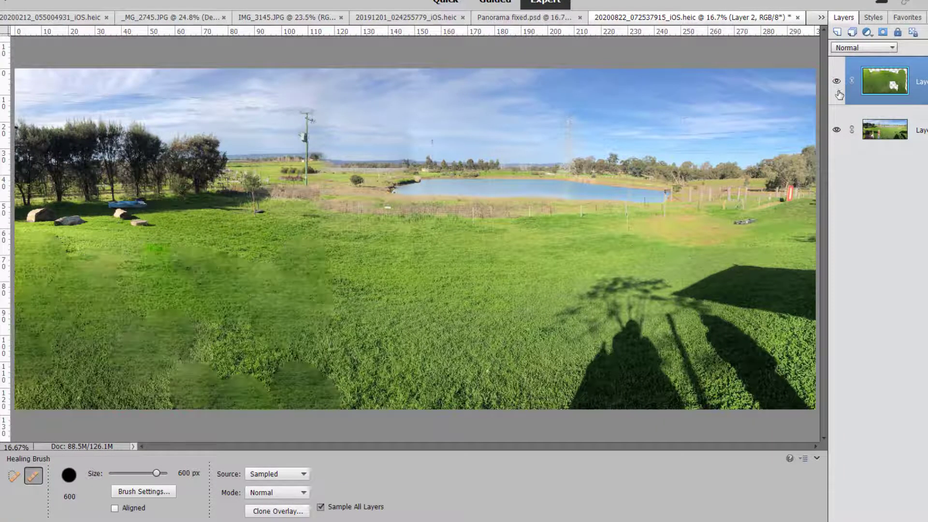
pyautogui.moveTo(335, 340); pyautogui.dragTo(301, 407)
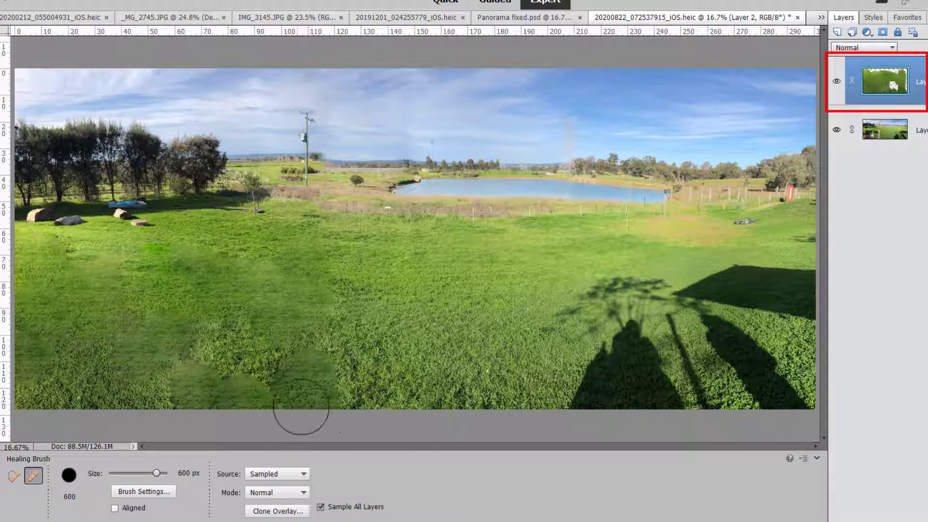